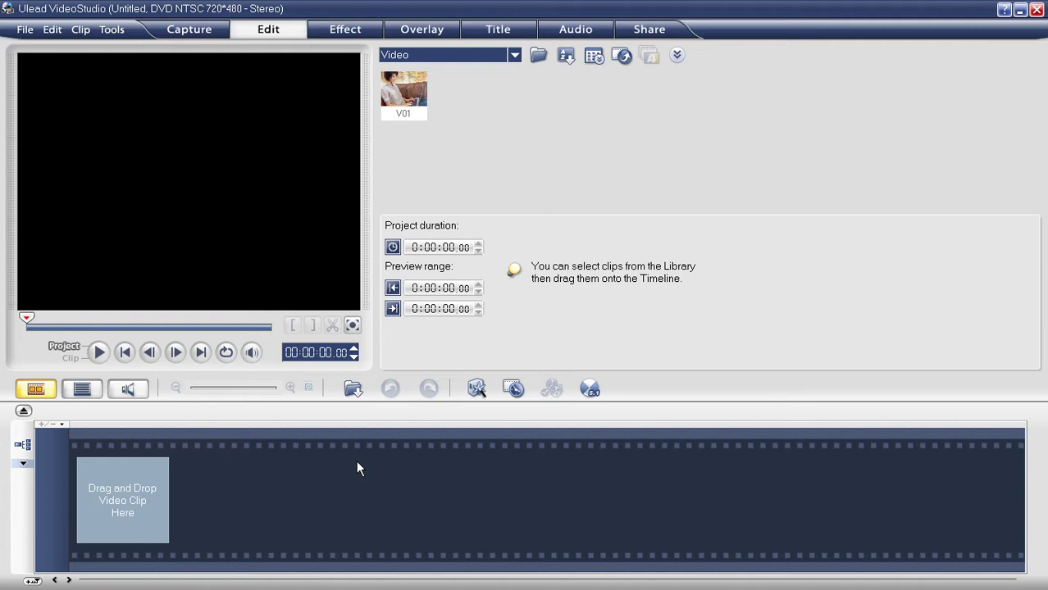
Switch to the timeline view and start inserting images, browsing to Data > Pictures > My N F Picture on the Transcend (H:) drive.
click(82, 389)
click(351, 389)
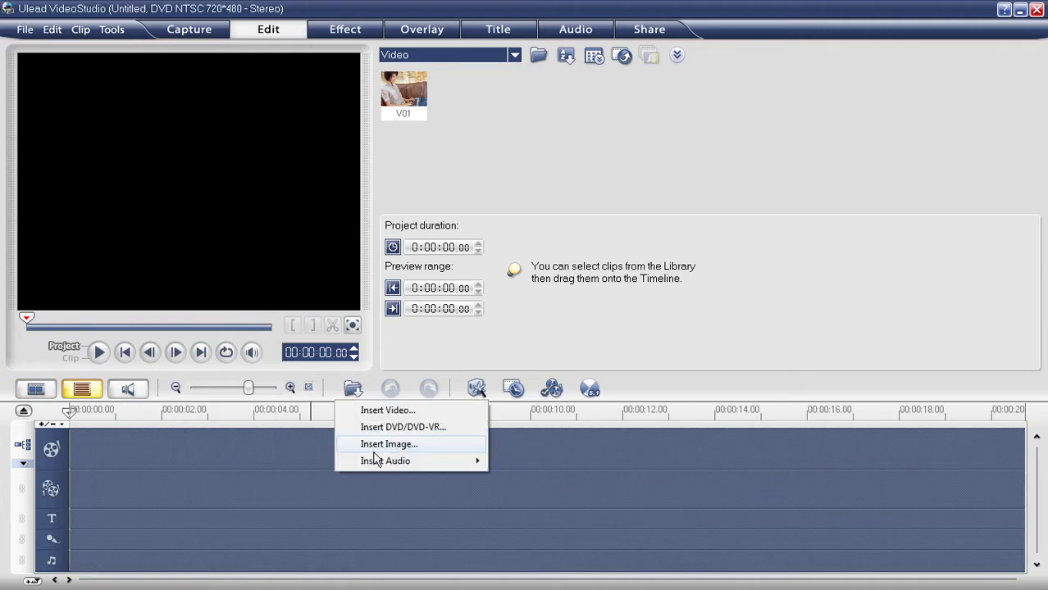
click(387, 445)
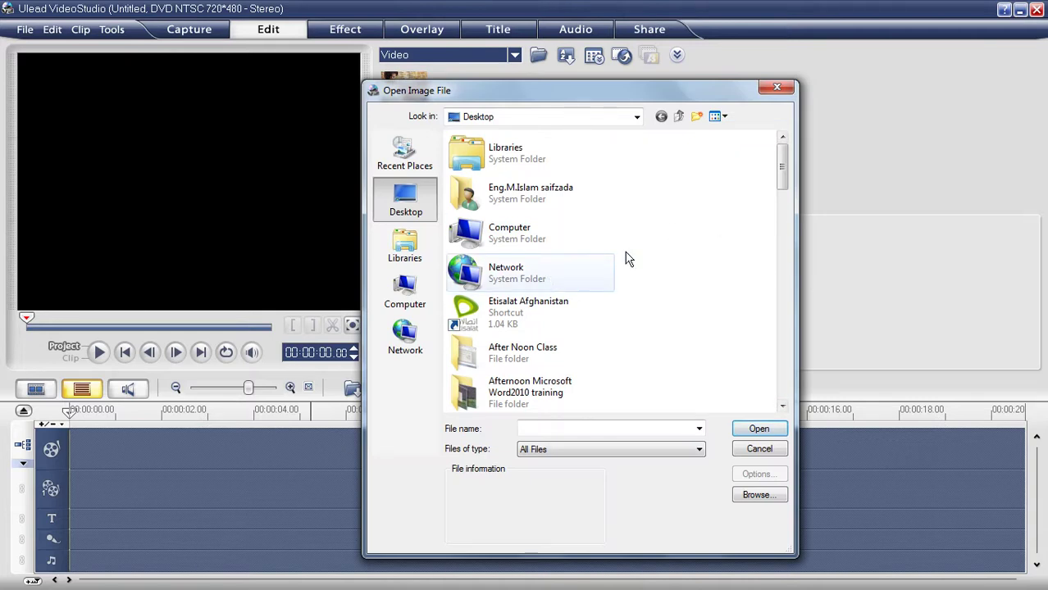
drag(785, 170, 783, 147)
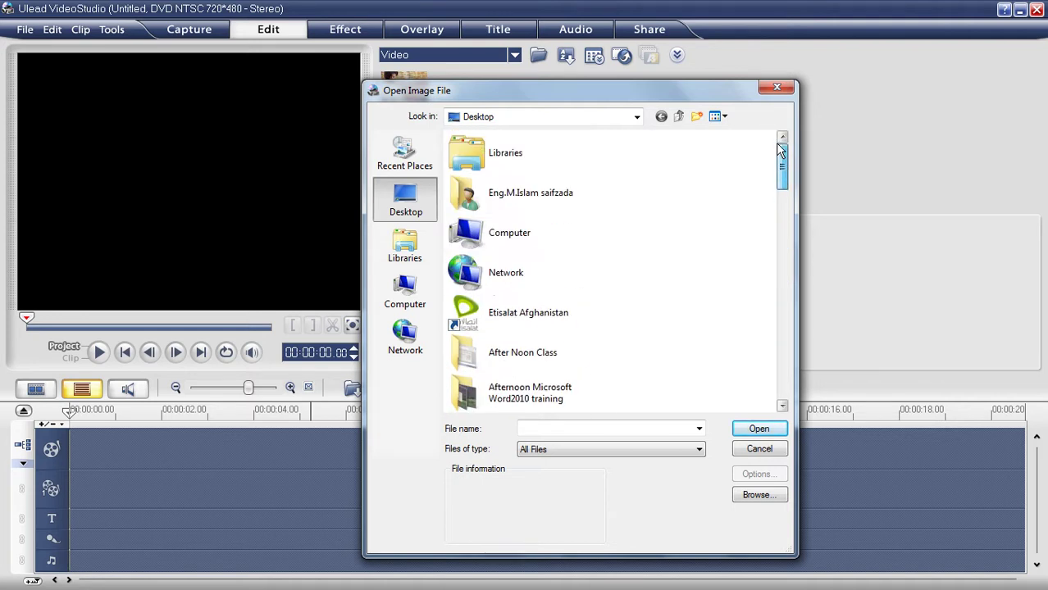
double_click(456, 232)
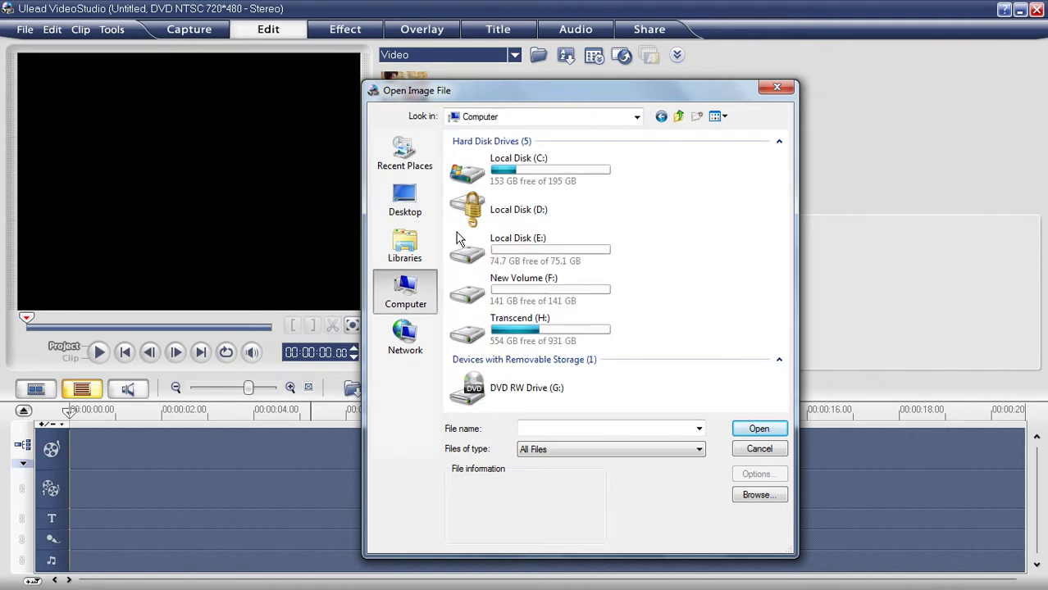
double_click(518, 335)
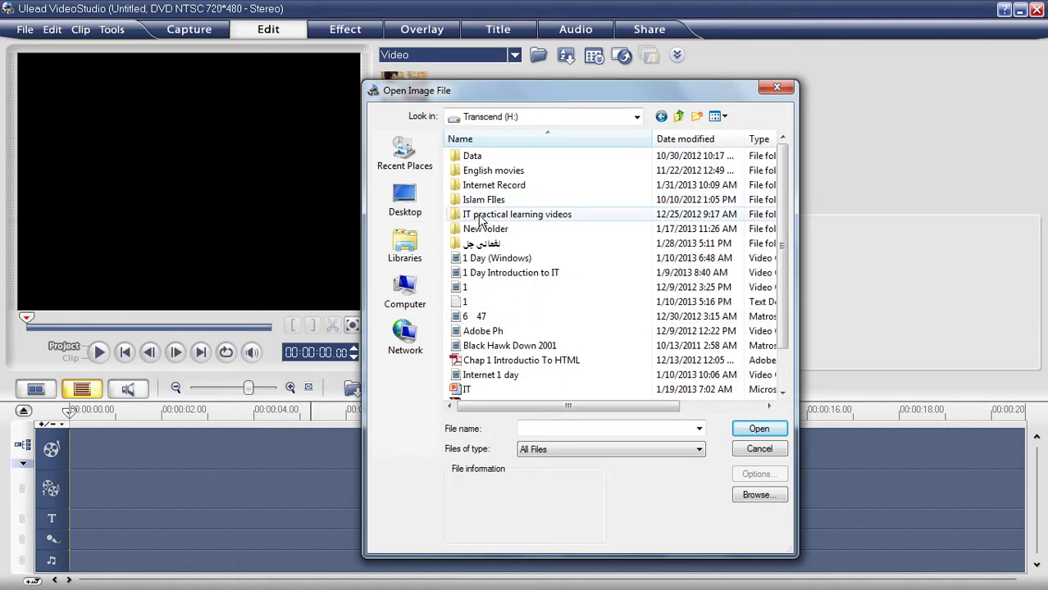
double_click(474, 156)
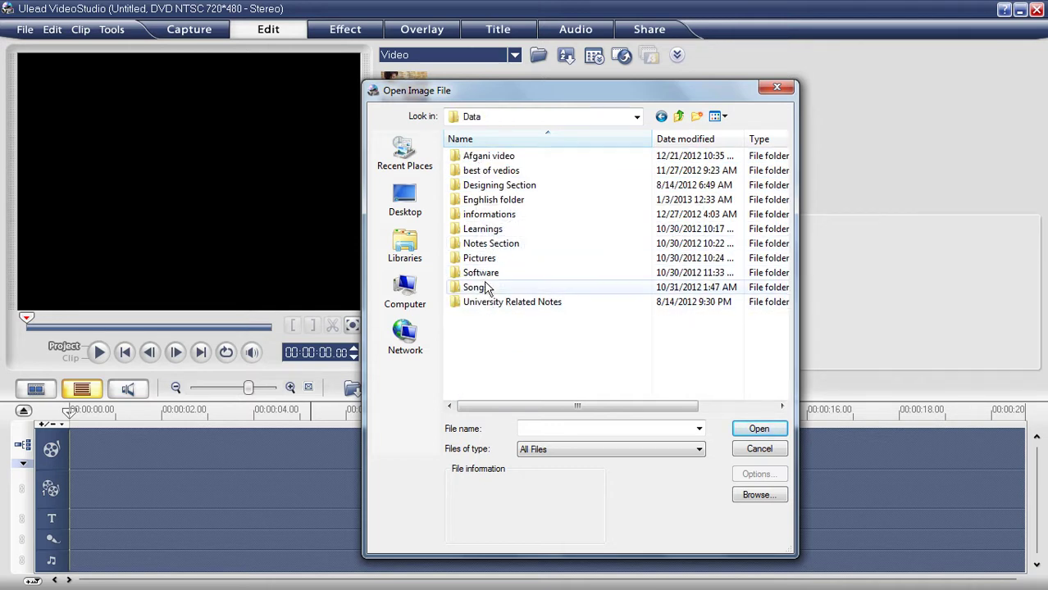
double_click(489, 258)
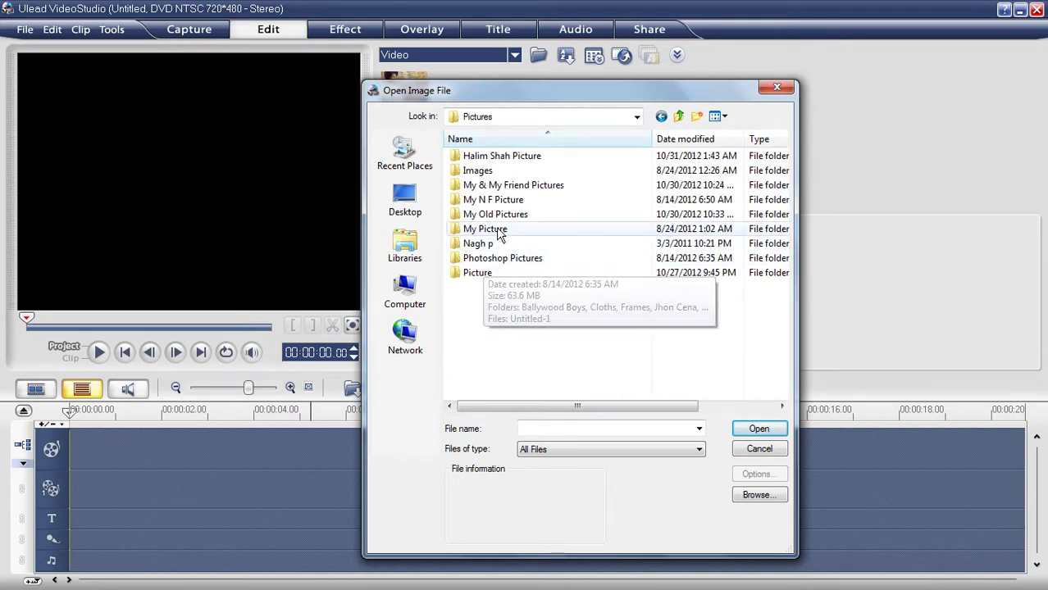
double_click(504, 200)
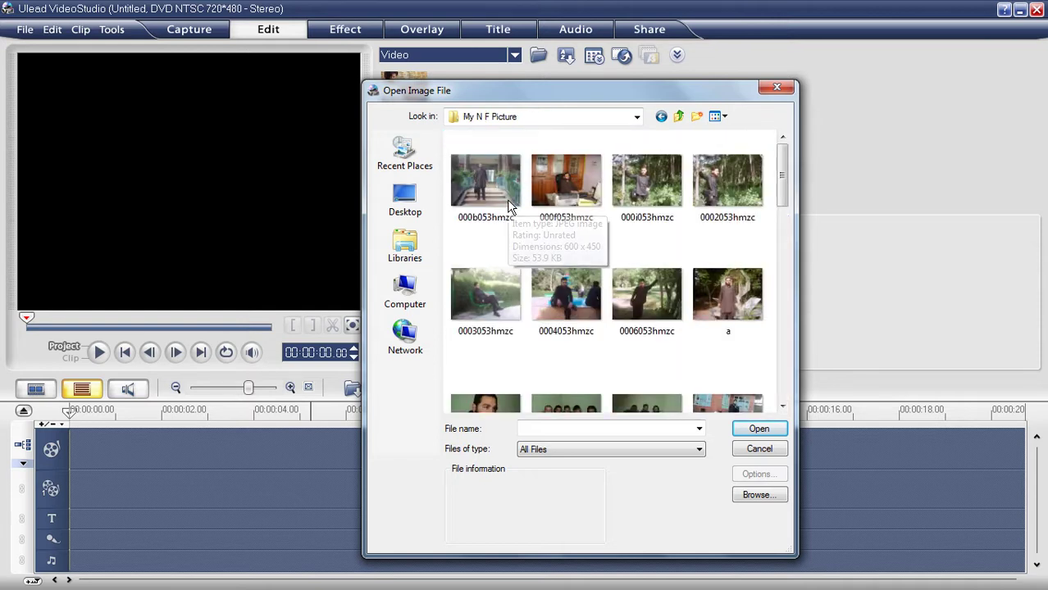
Insert the images 000i053hmzc, 0004053hmzc, 0006053hmzc, a and DSC00447(1) into the video track.
click(673, 303)
key(shift+Left)
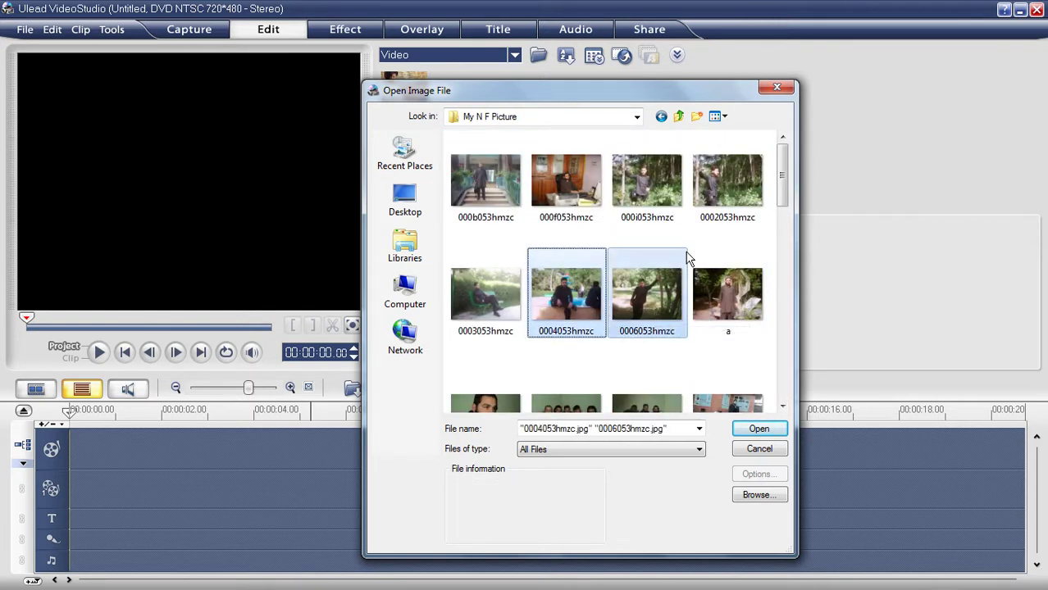
ctrl+click(668, 184)
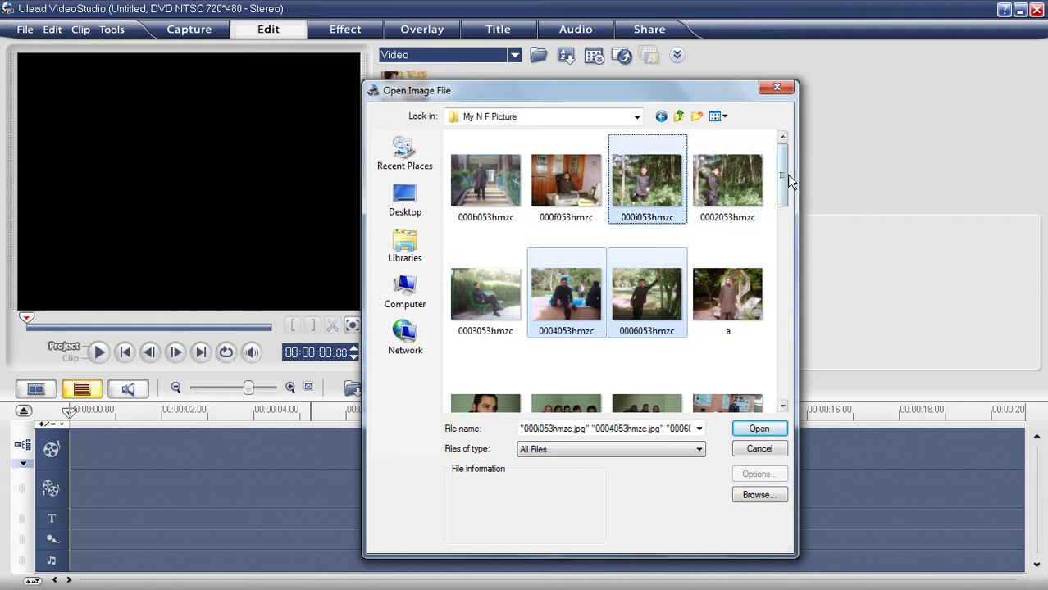
drag(785, 184, 787, 212)
ctrl+click(752, 186)
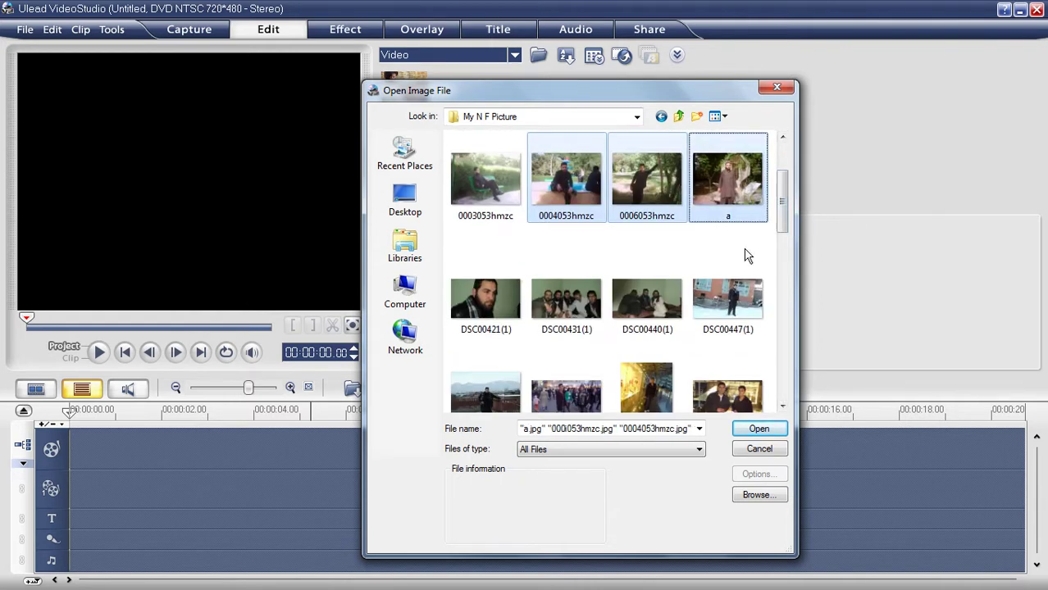
ctrl+click(738, 280)
click(759, 429)
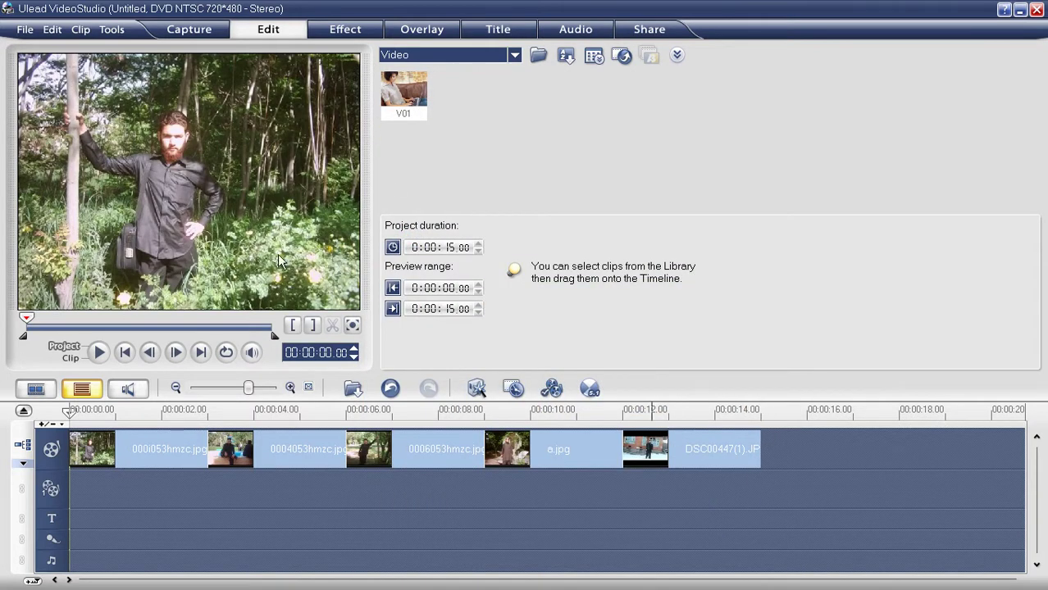
Enable Pan & Zoom on the first image clip and apply the second preset in the first row.
click(178, 445)
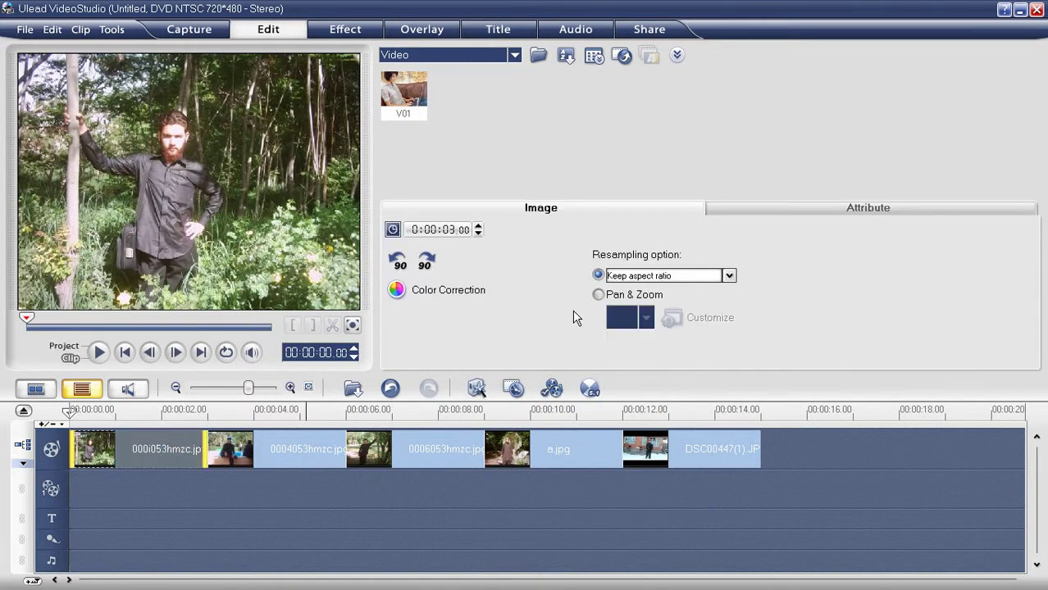
click(600, 296)
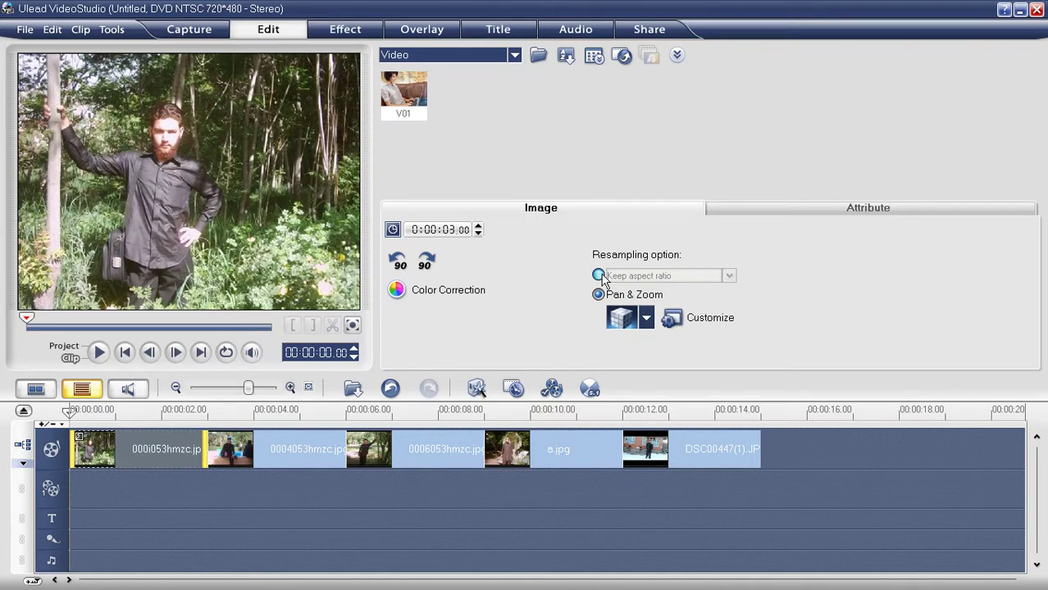
click(187, 484)
click(179, 449)
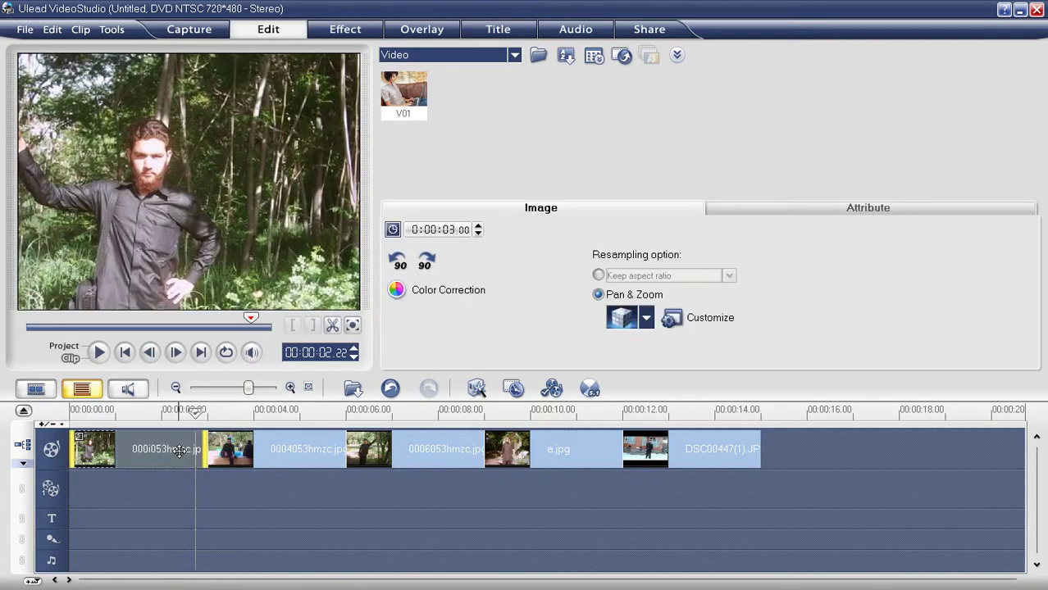
click(652, 317)
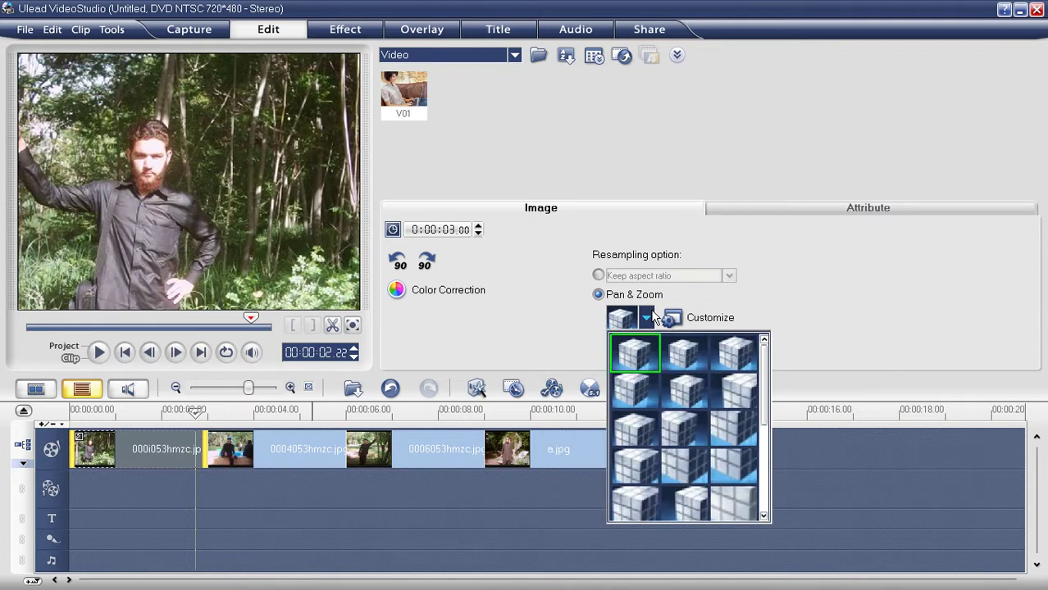
click(680, 354)
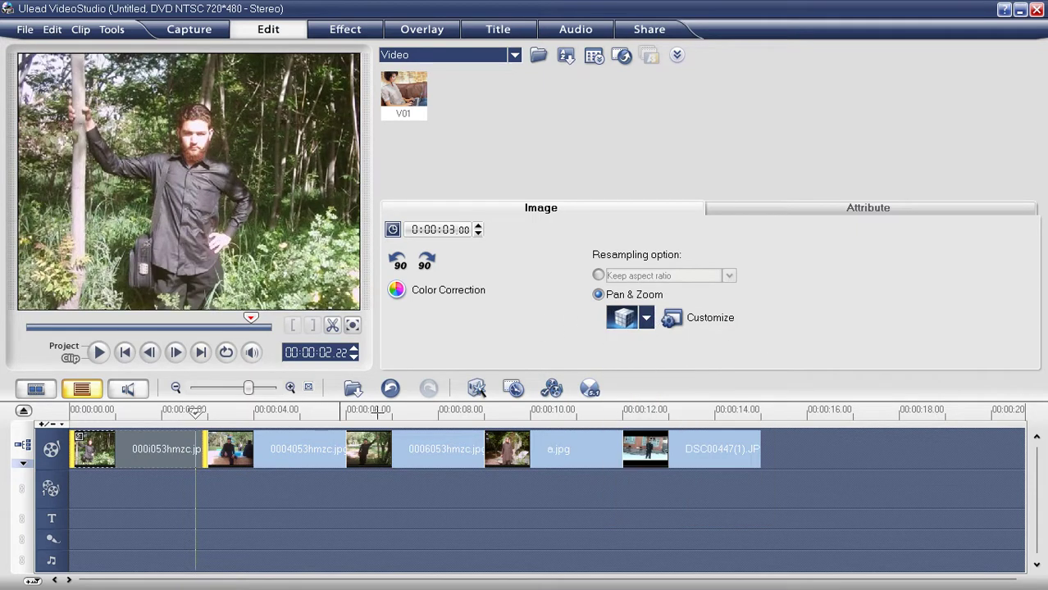
Place the Film transitions Barn Door, Side, Turn Page and Zipper, in that order, between the five image clips.
click(313, 29)
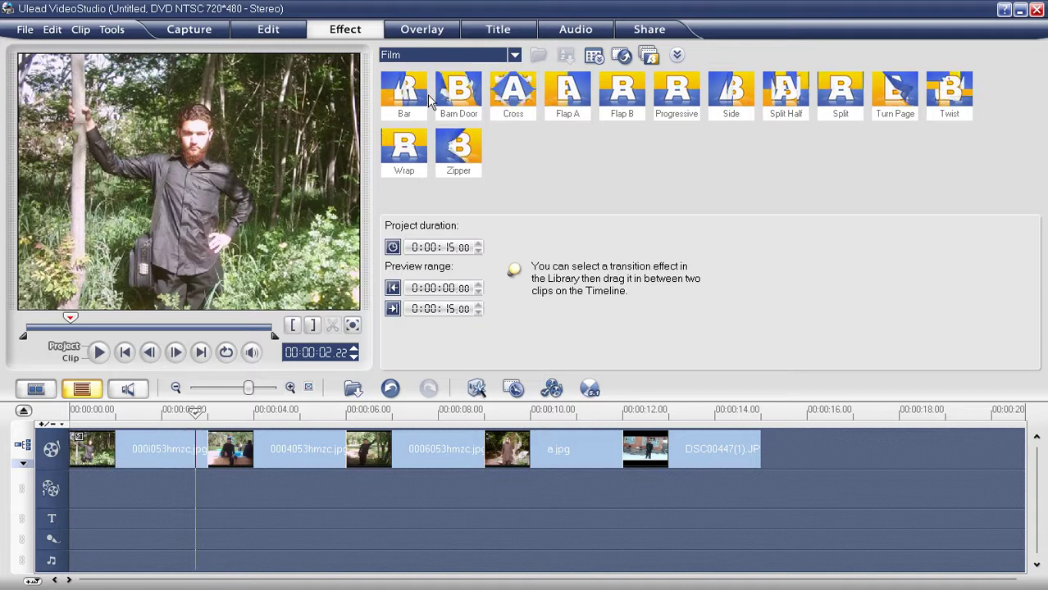
drag(459, 94, 242, 456)
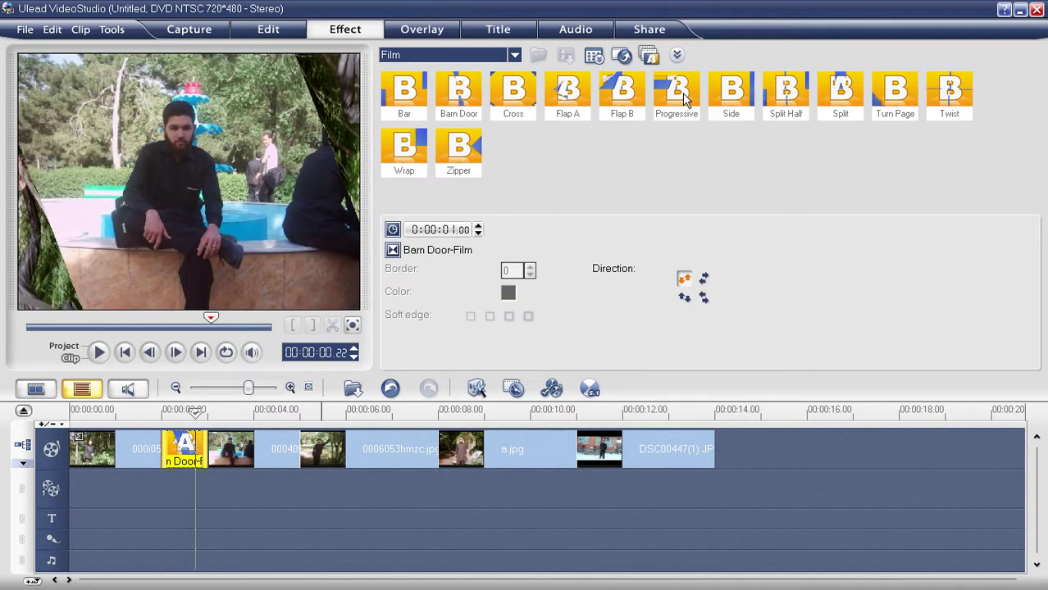
drag(730, 94, 325, 451)
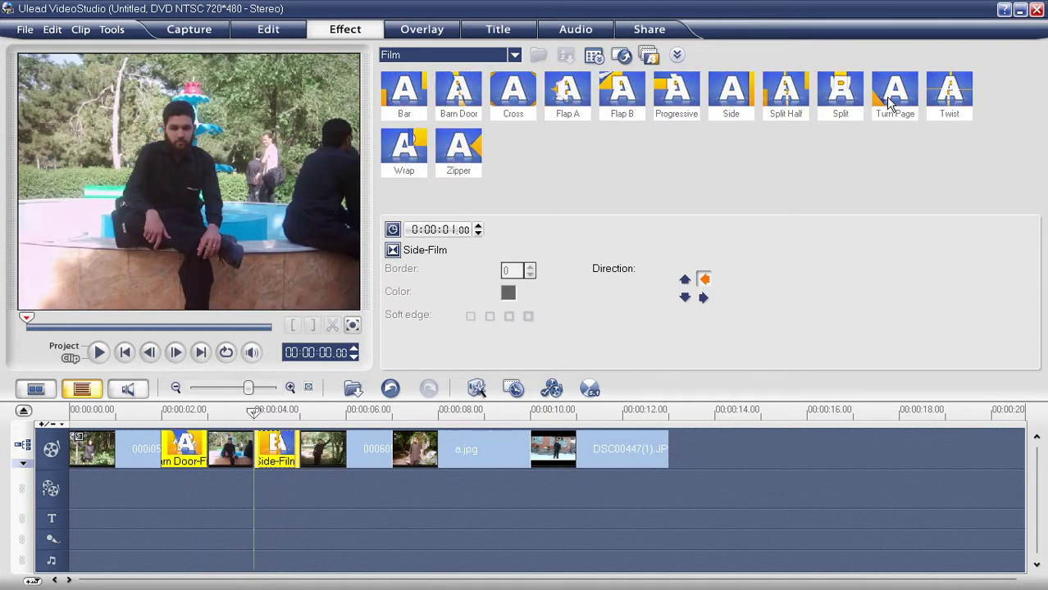
drag(884, 115, 386, 451)
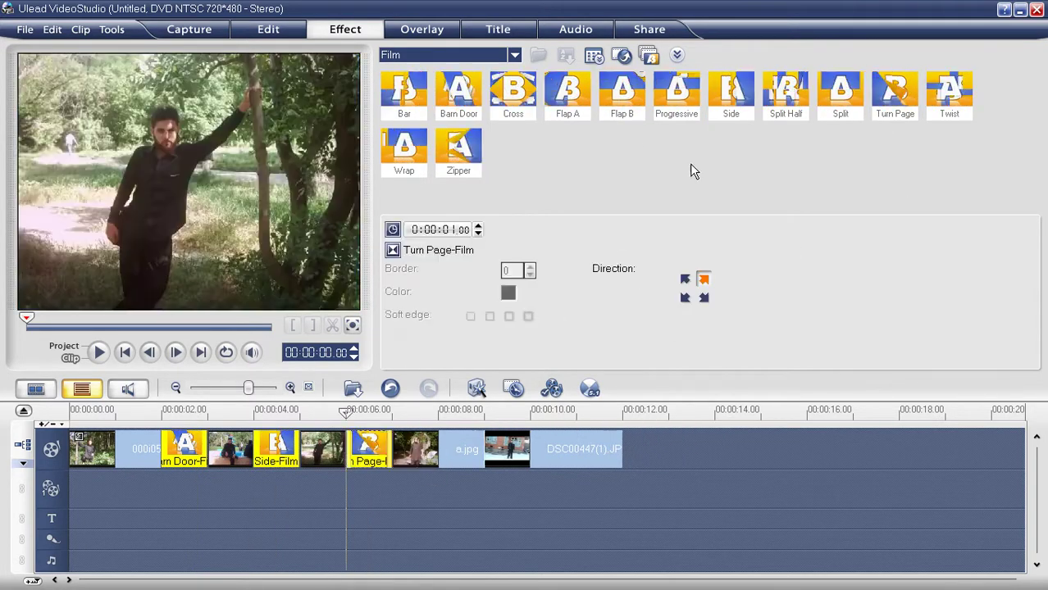
drag(458, 152, 439, 457)
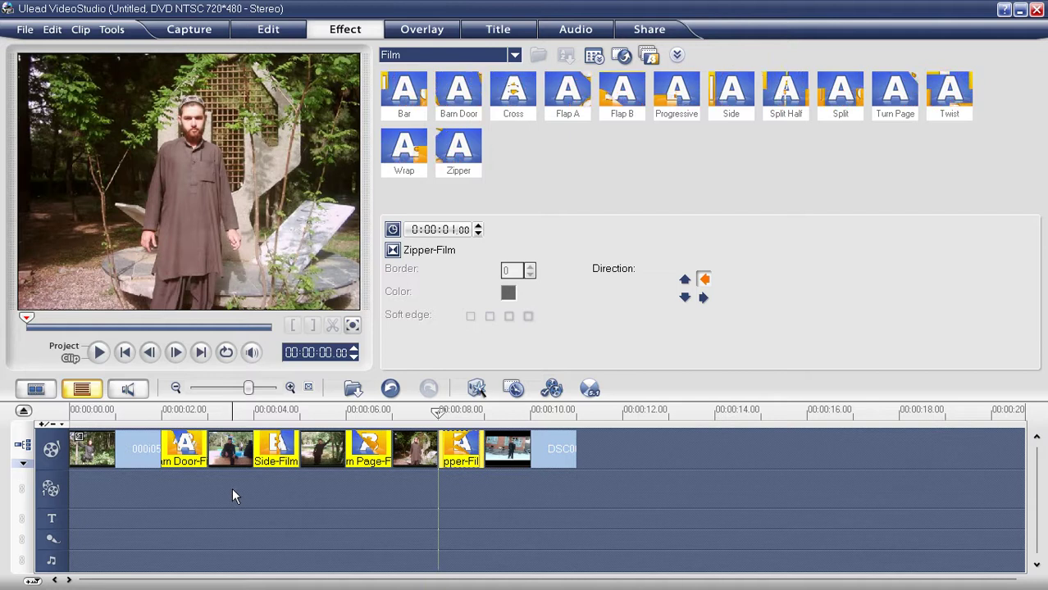
Apply the Rain video filter to the first image clip.
click(119, 451)
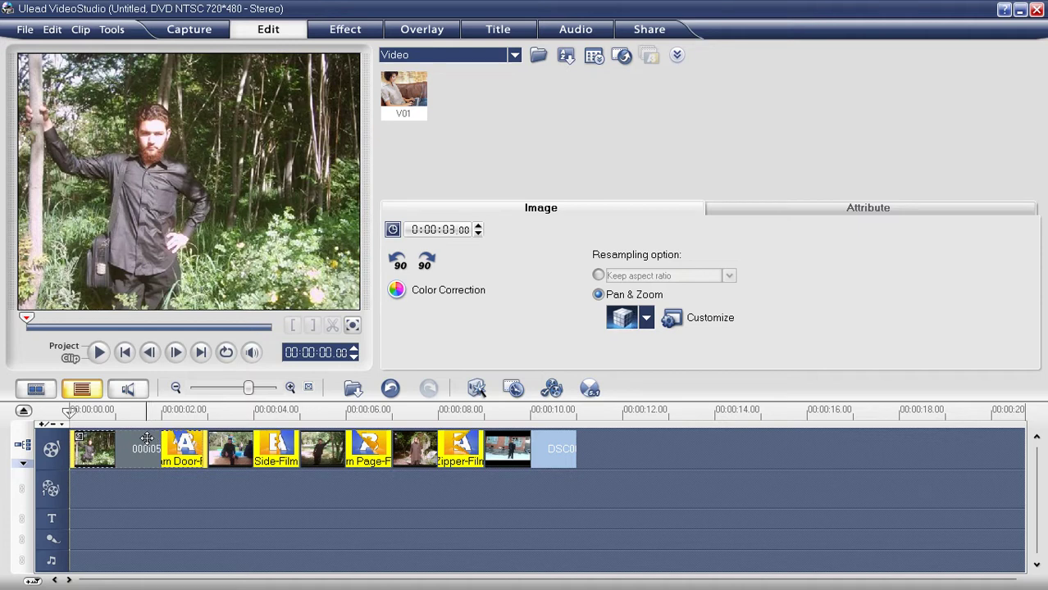
click(839, 212)
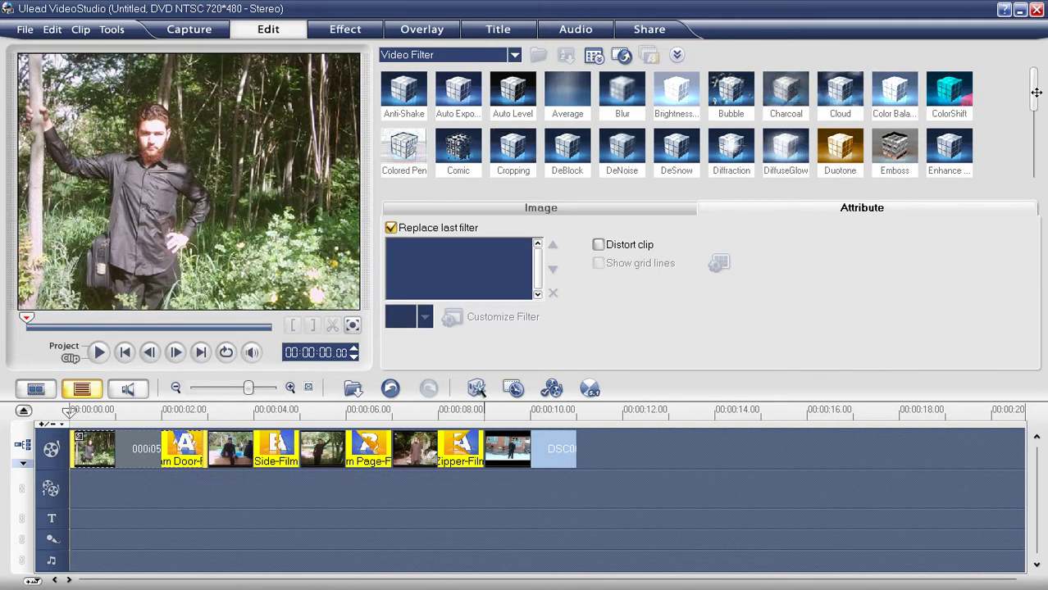
drag(1036, 93, 1029, 169)
drag(625, 104, 159, 459)
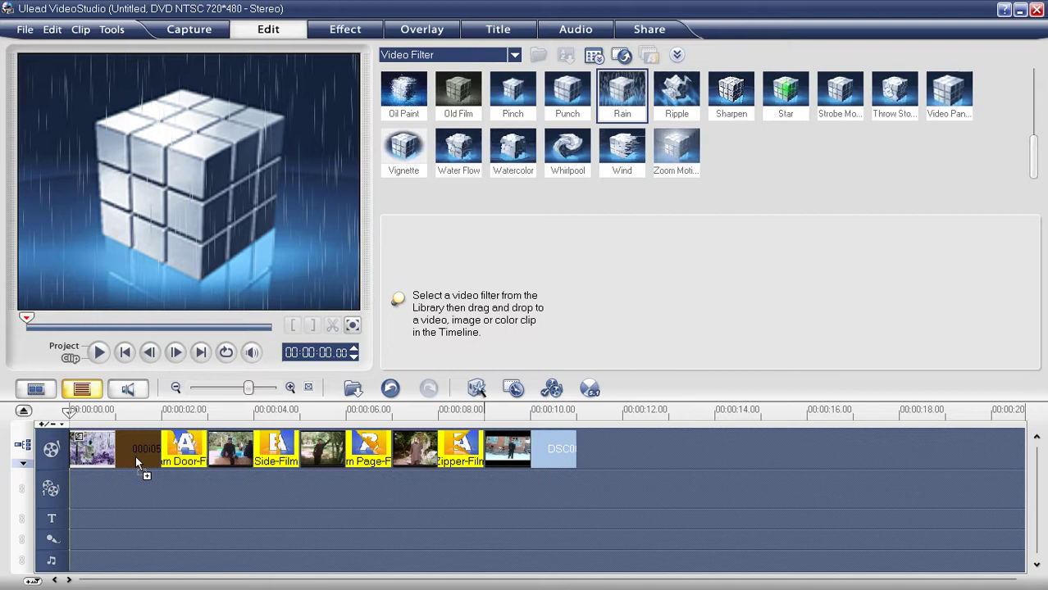
drag(136, 456, 135, 457)
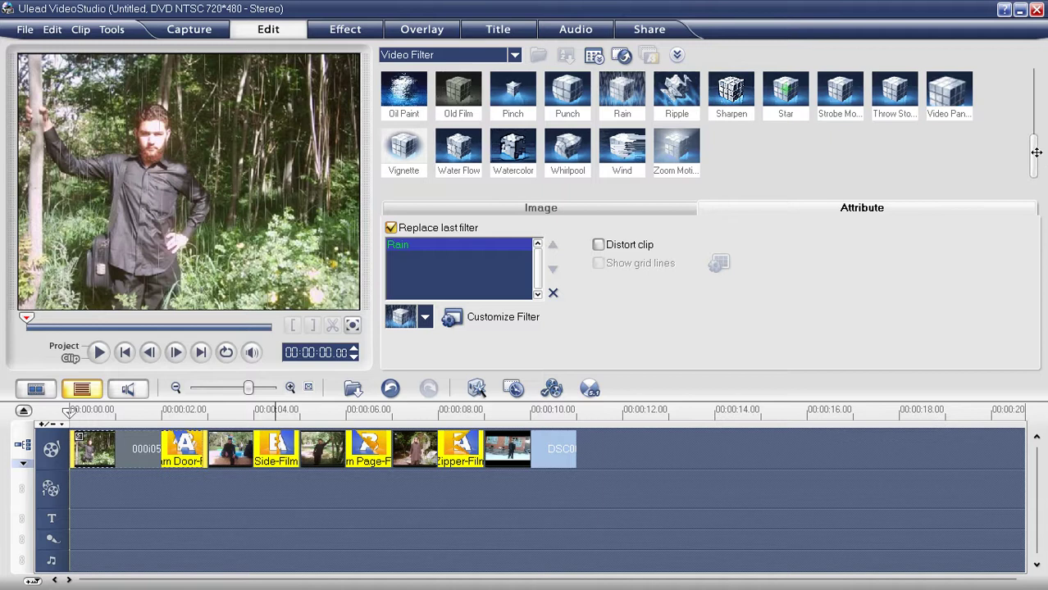
Apply the Bubble video filter to the second image clip and the Cloud filter to the third.
drag(1036, 154, 1037, 90)
drag(731, 86, 223, 449)
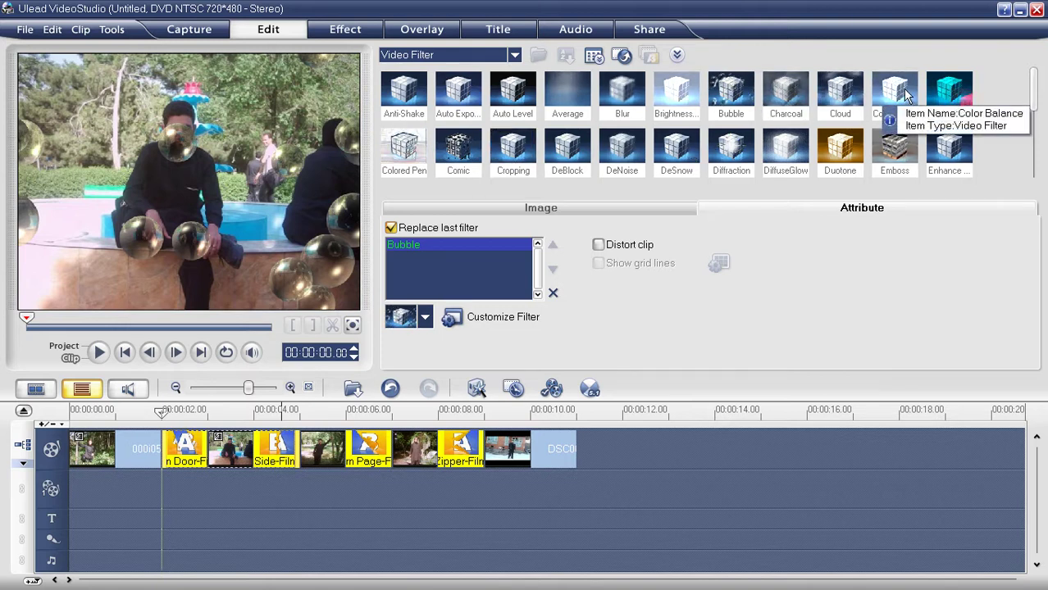
drag(840, 90, 340, 453)
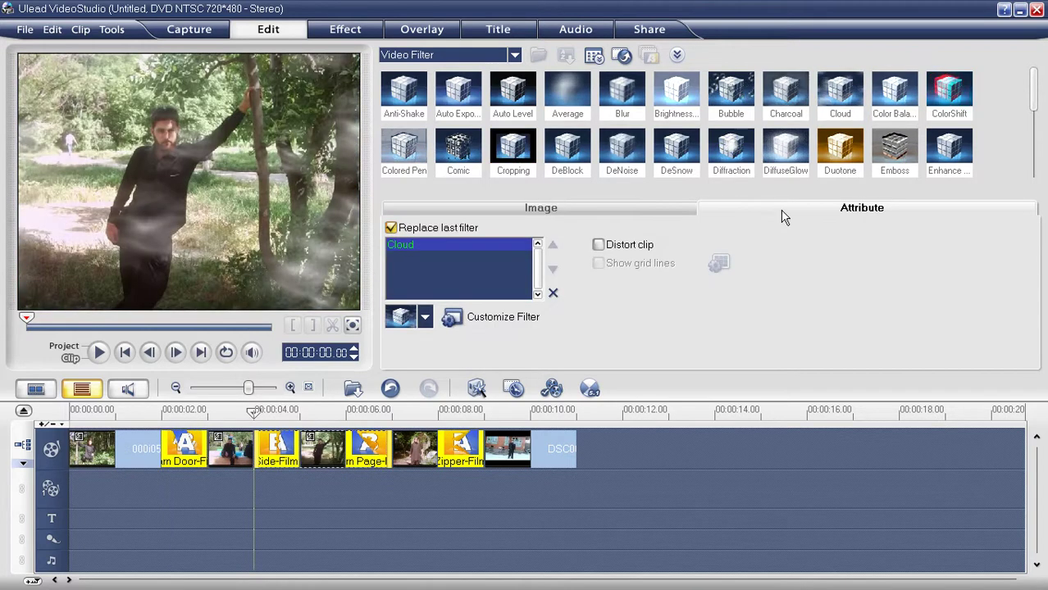
Apply the Rain filter to the fourth image clip and Bubble to the last one, and play back the whole project.
drag(1035, 97, 1033, 164)
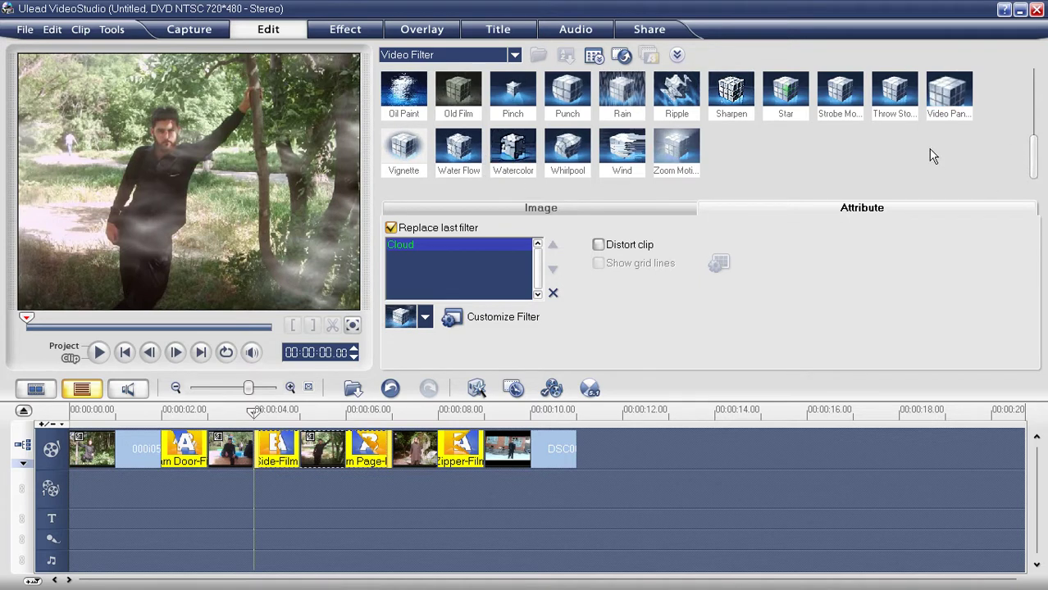
drag(623, 95, 418, 448)
drag(1037, 142, 1036, 82)
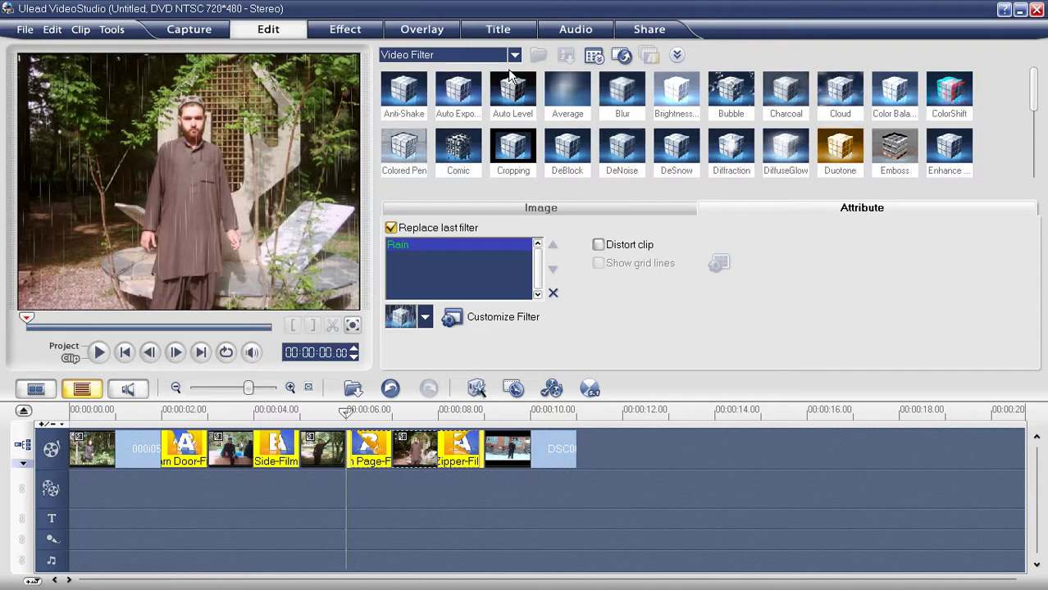
drag(732, 92, 548, 449)
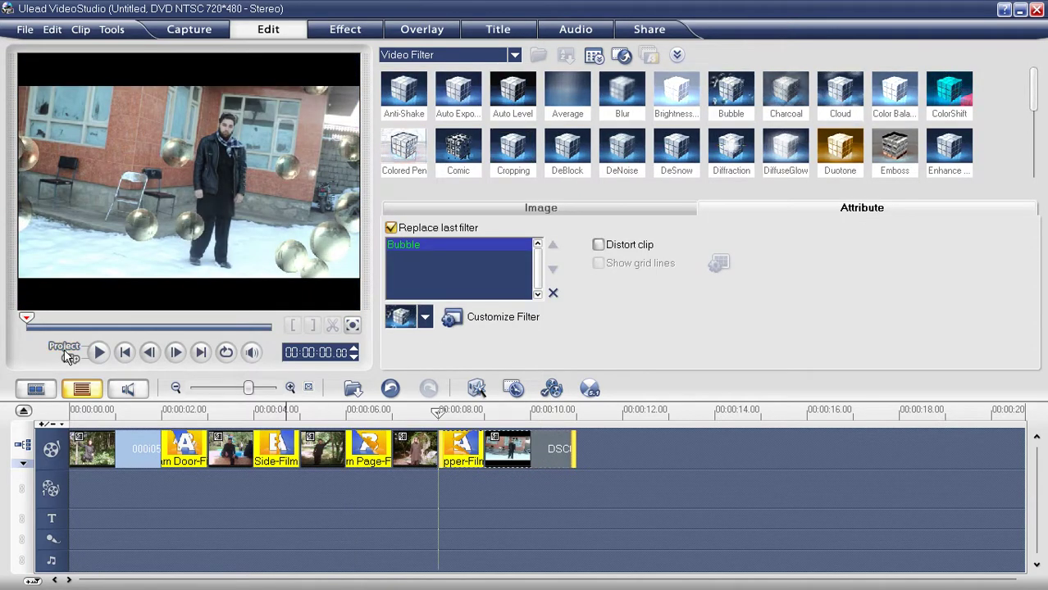
click(65, 348)
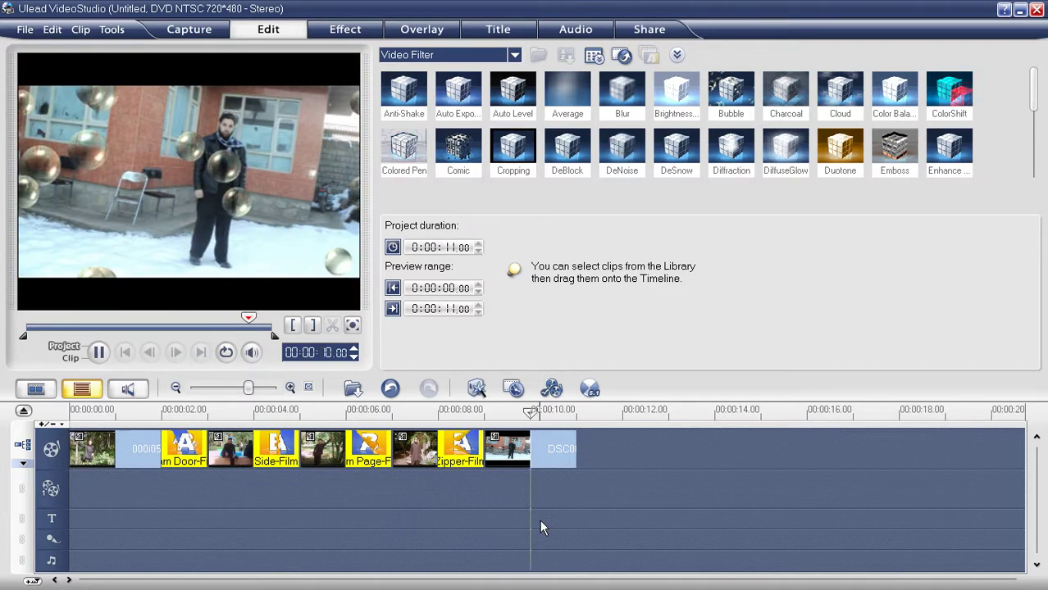
Lengthen all five image clips on the timeline, the first two to 5 seconds and the last to 0:00:03.26.
click(135, 447)
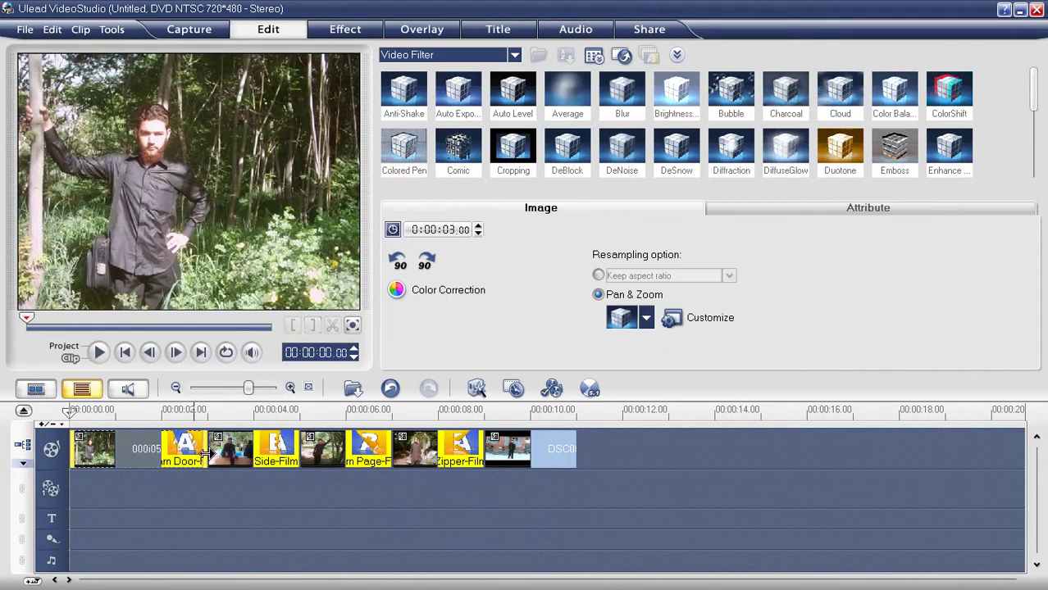
drag(299, 445, 344, 445)
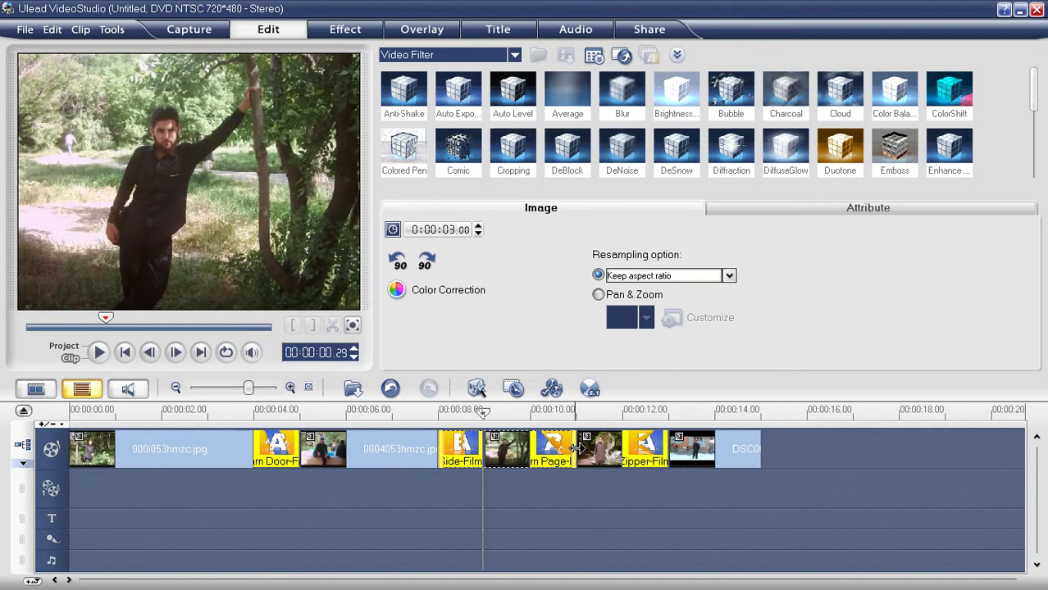
click(728, 452)
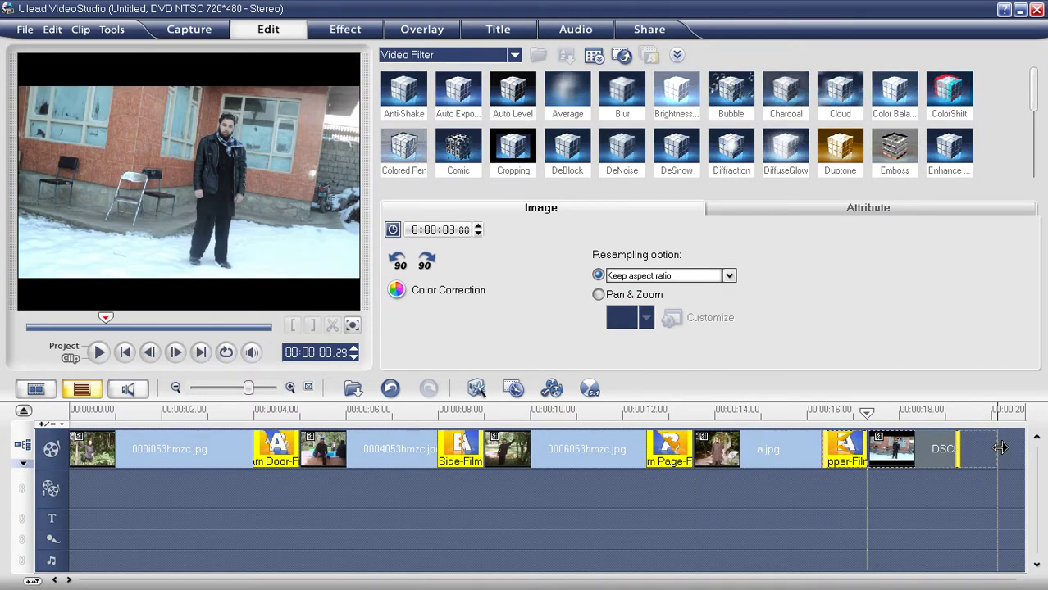
drag(1003, 445, 1000, 446)
Lengthen the Barn Door, Side, Turn Page and Zipper transitions between the image clips.
click(255, 446)
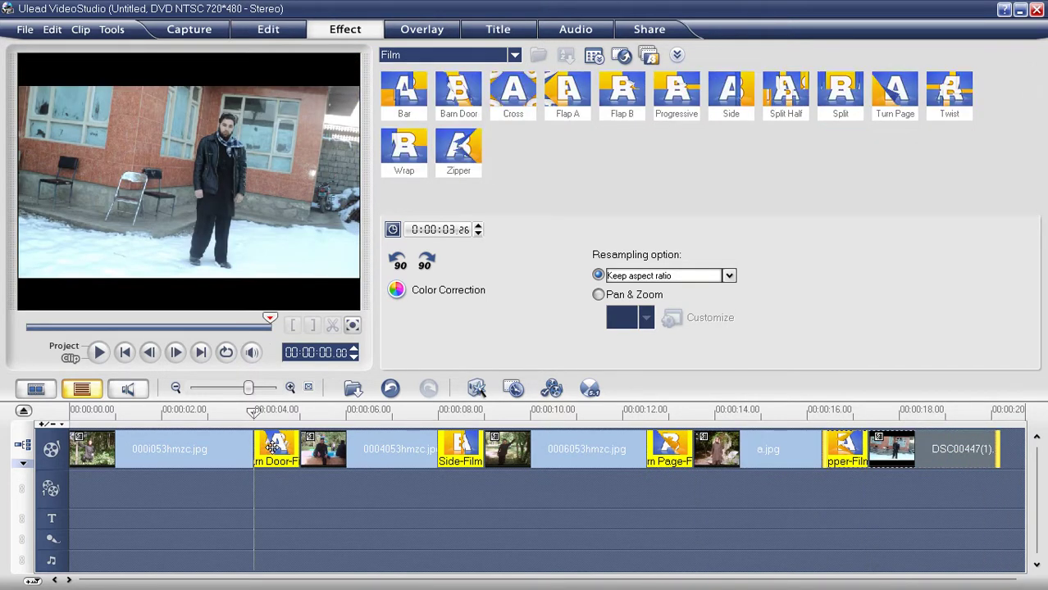
drag(224, 456, 225, 457)
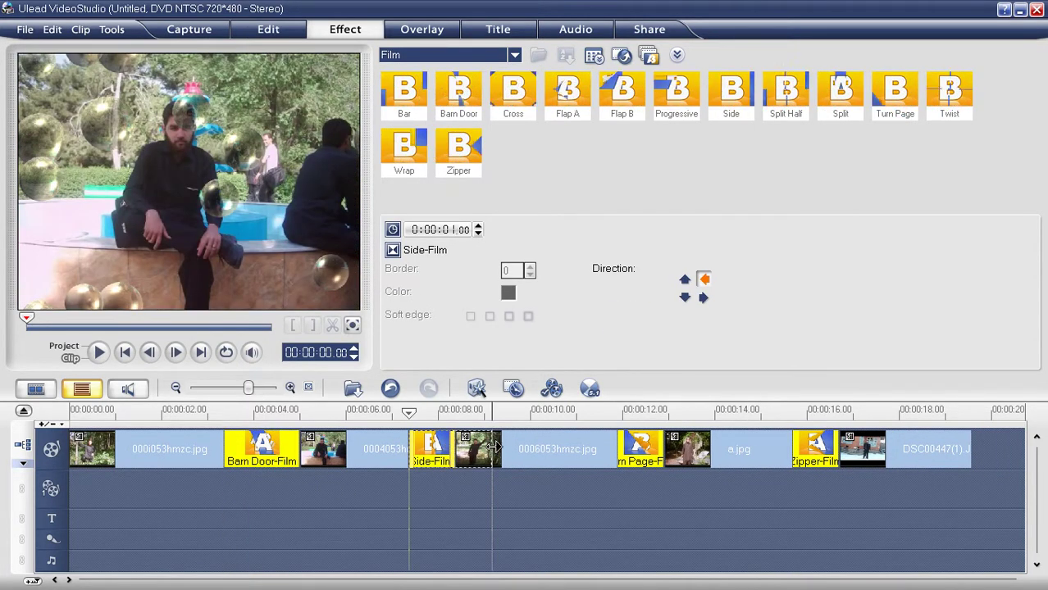
drag(494, 446, 749, 449)
click(610, 452)
click(718, 450)
click(679, 446)
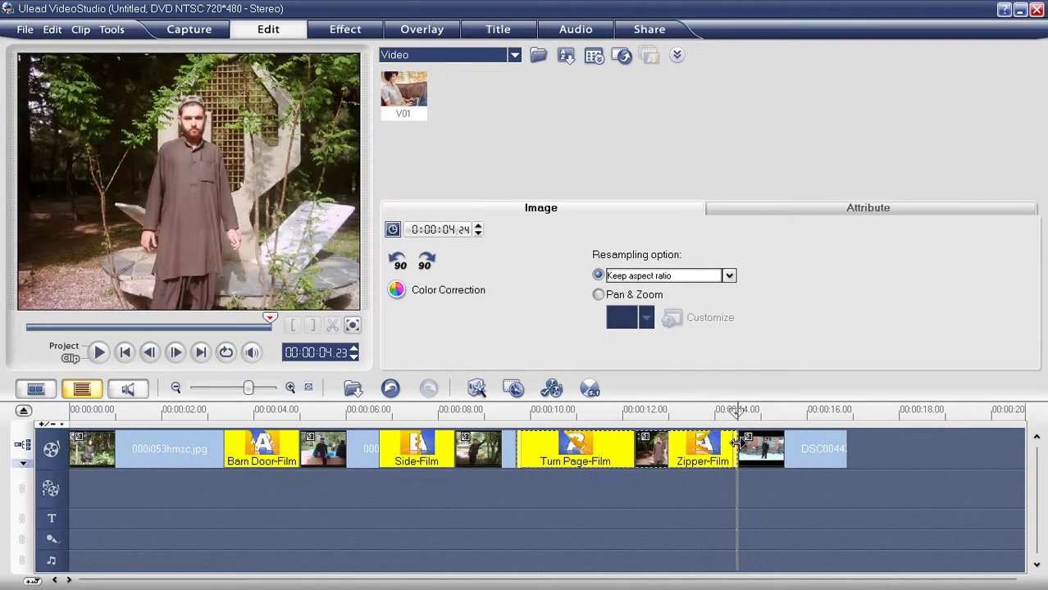
Extend the fourth image clip, a.jpg, to 6 seconds and play back the whole project.
drag(801, 444, 791, 444)
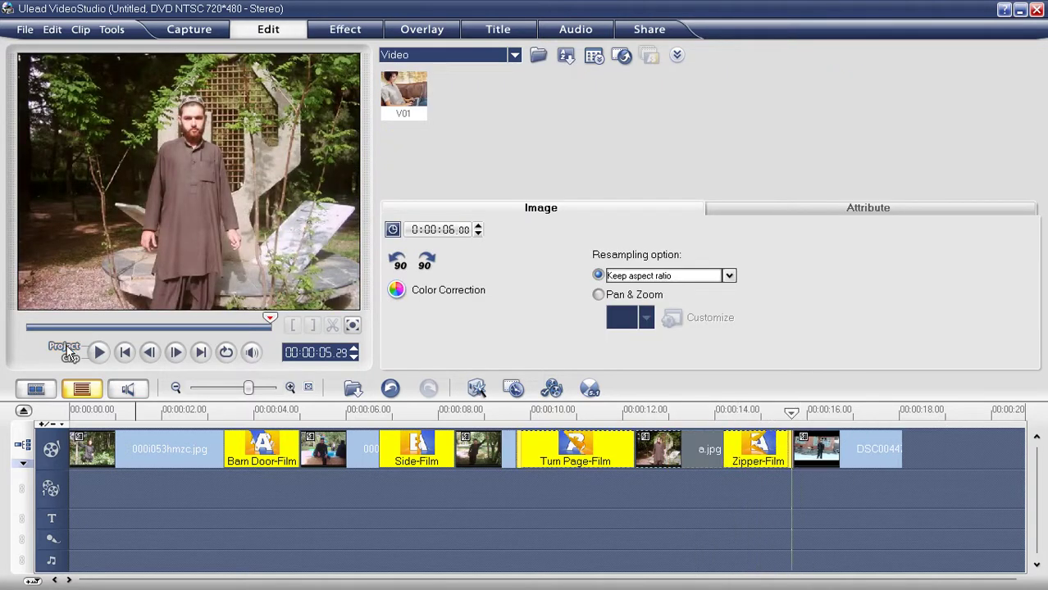
click(65, 348)
click(98, 353)
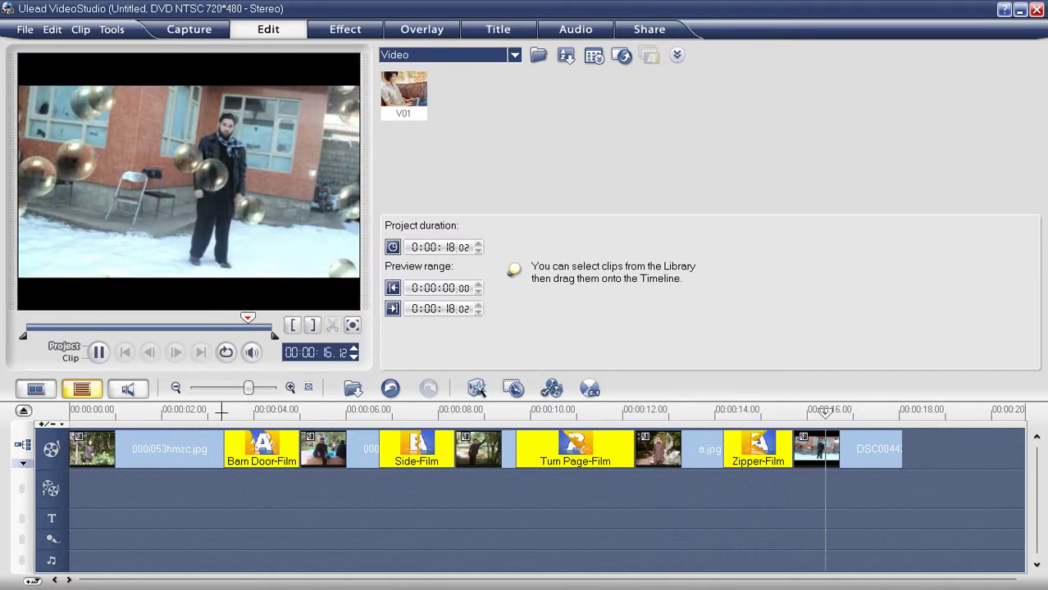
Look through the Rain filter presets of the first image clip and preview the project from its start.
click(133, 451)
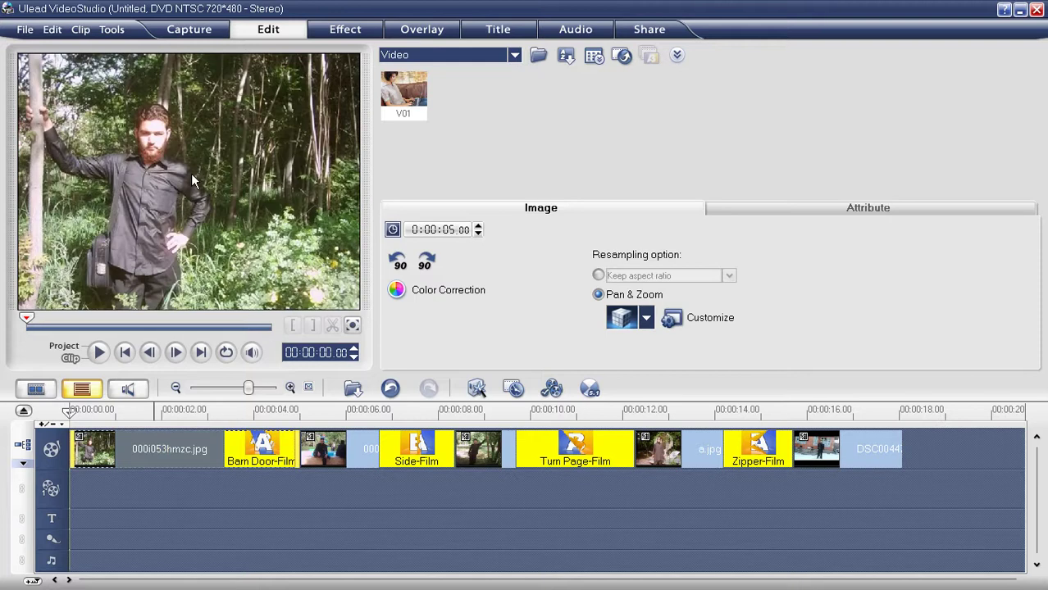
click(741, 207)
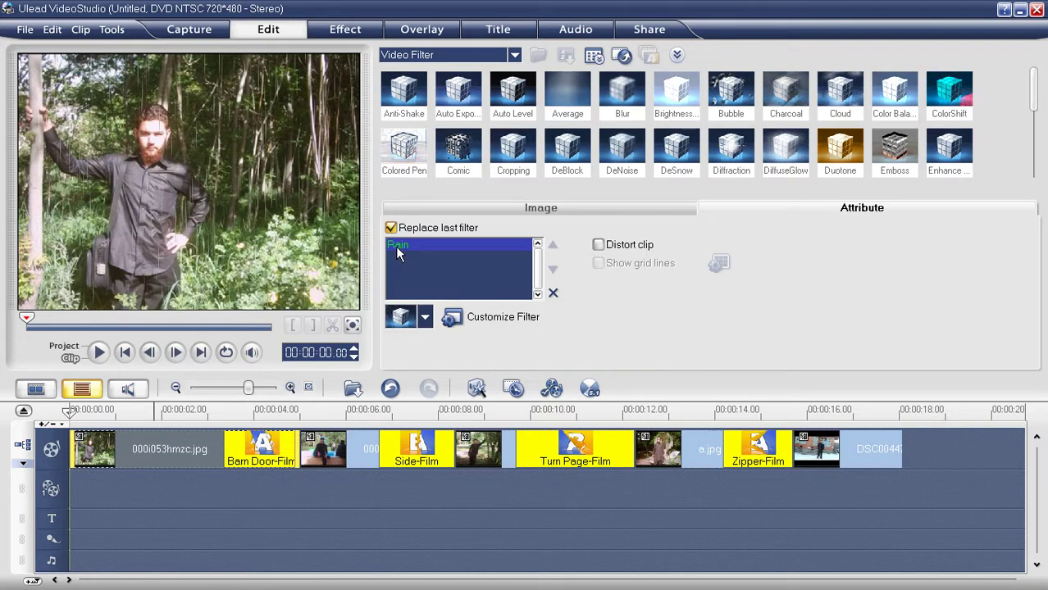
click(424, 318)
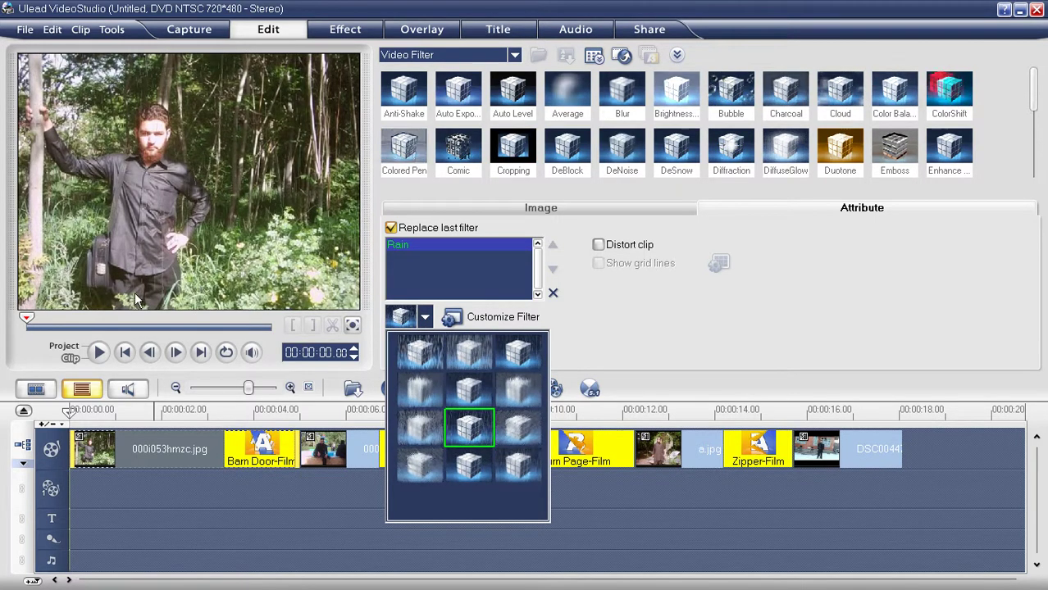
click(64, 346)
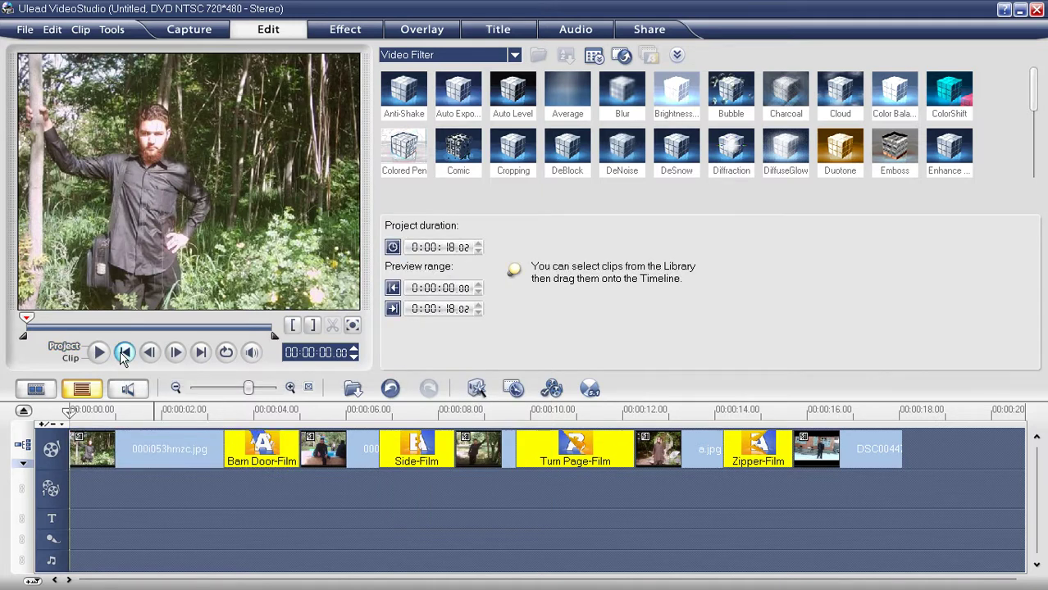
click(100, 353)
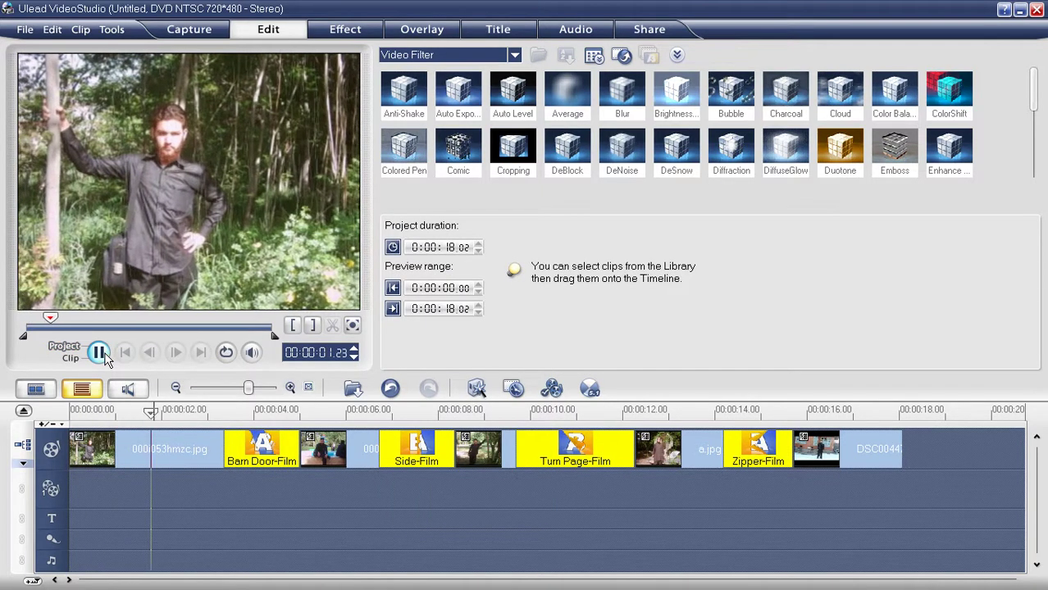
Apply the first Rain preset to the filter on the first image clip.
click(133, 443)
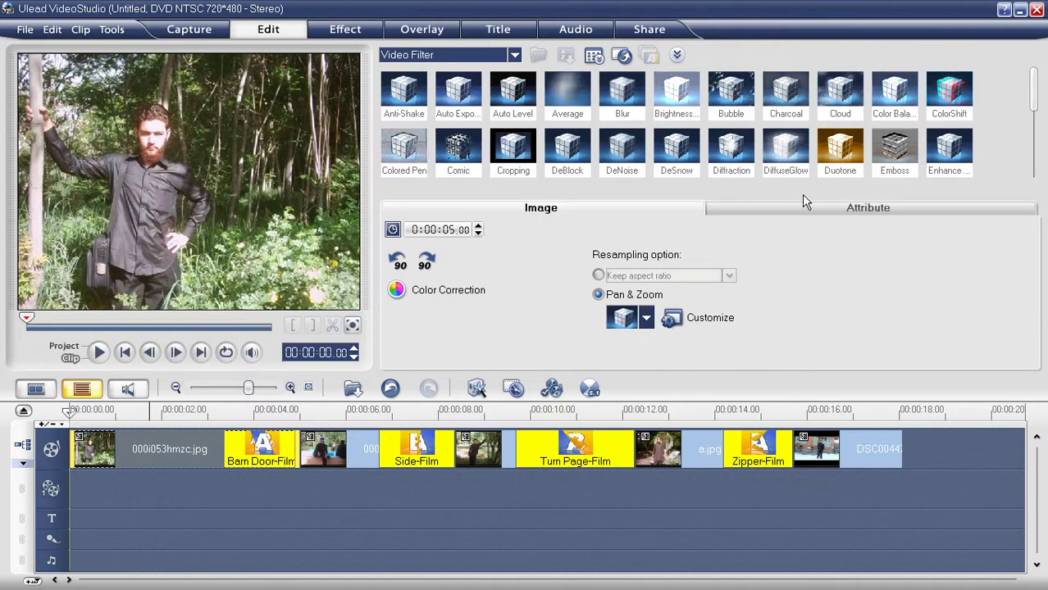
click(802, 205)
click(425, 317)
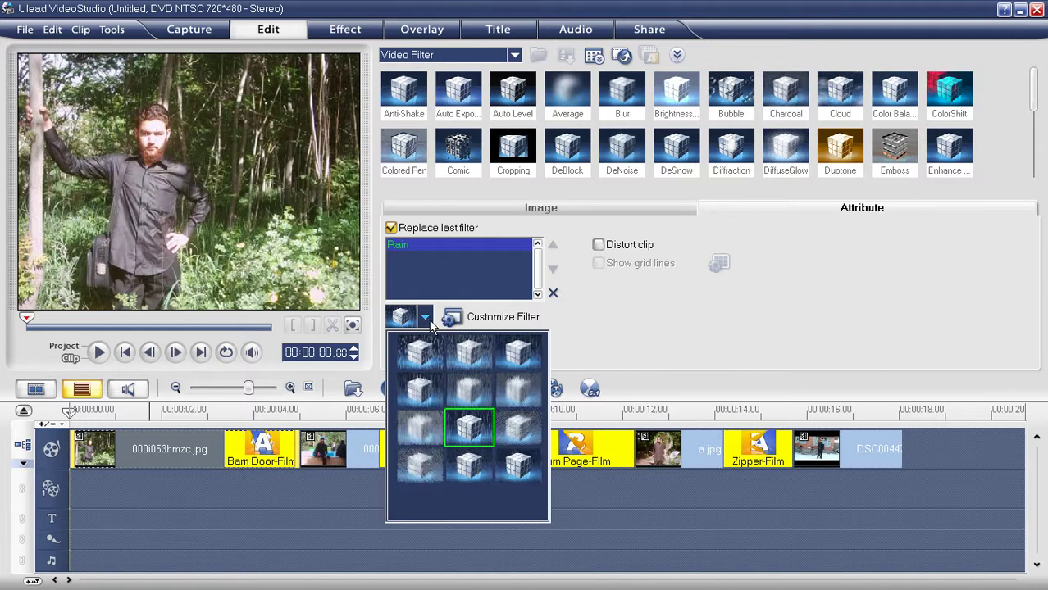
click(417, 354)
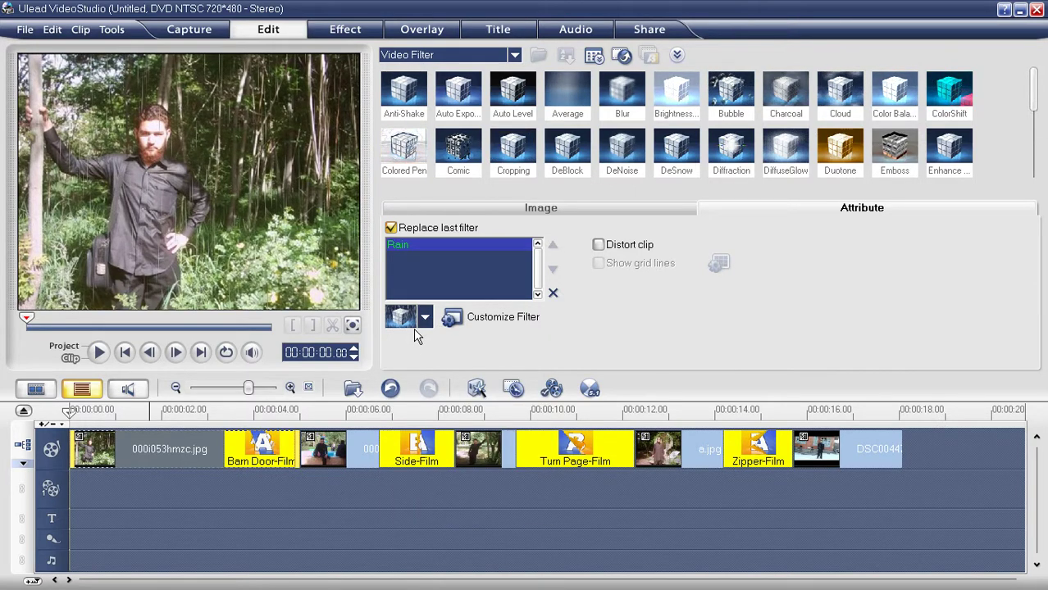
Customize the first clip's Rain filter with density 1251 and length 13, and play the project to check the rain.
click(515, 318)
drag(592, 71, 751, 98)
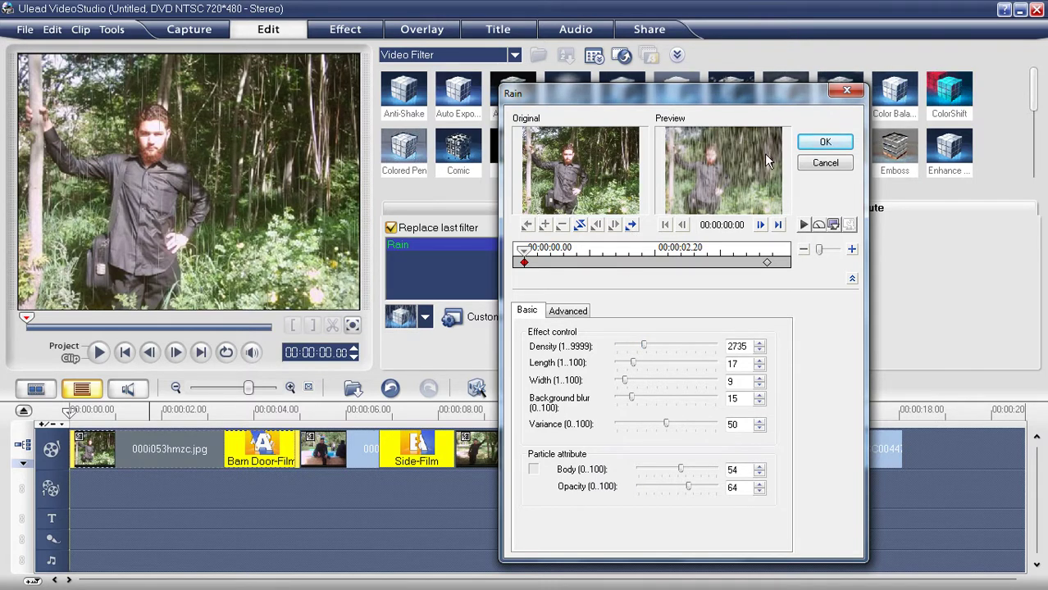
drag(638, 353, 642, 370)
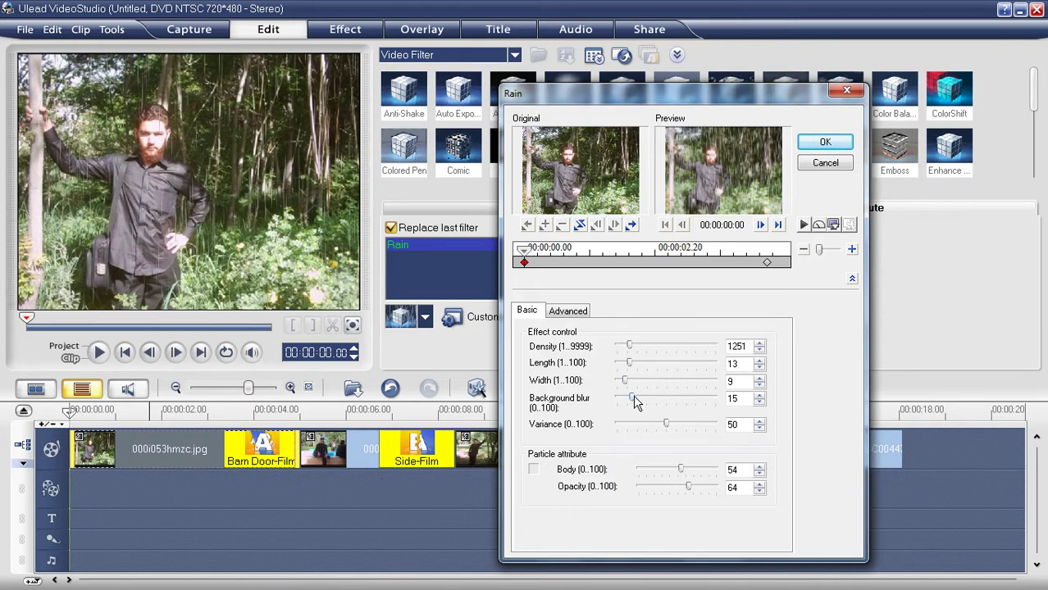
click(839, 141)
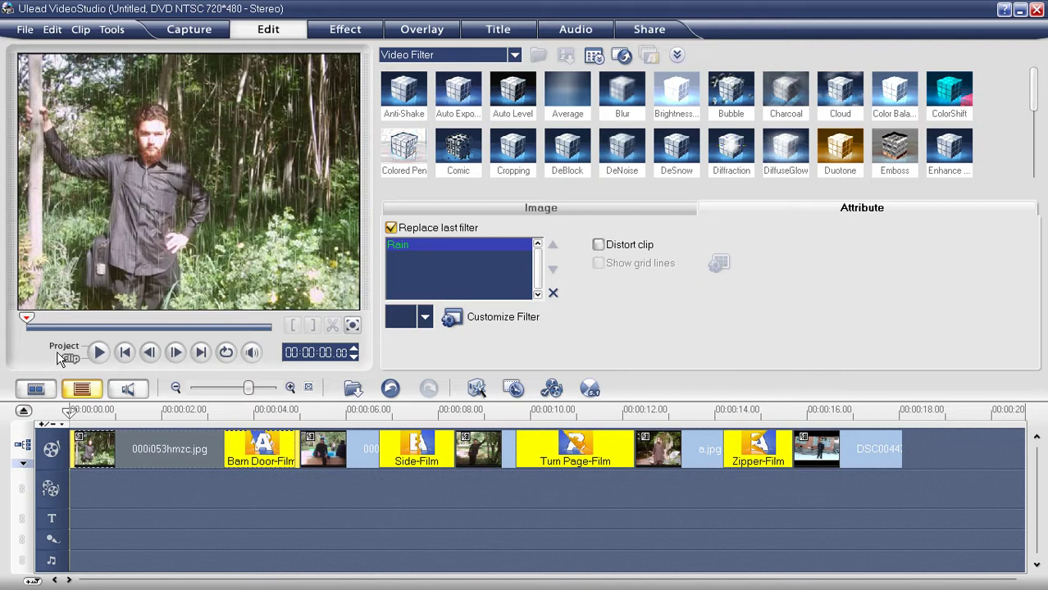
click(63, 354)
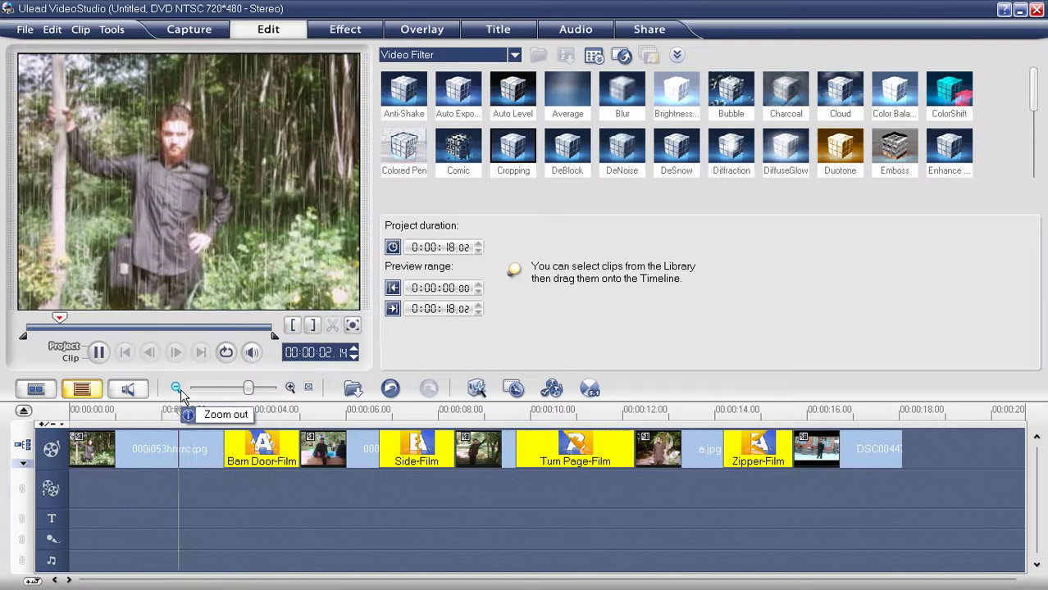
scroll(323, 444, down, 1)
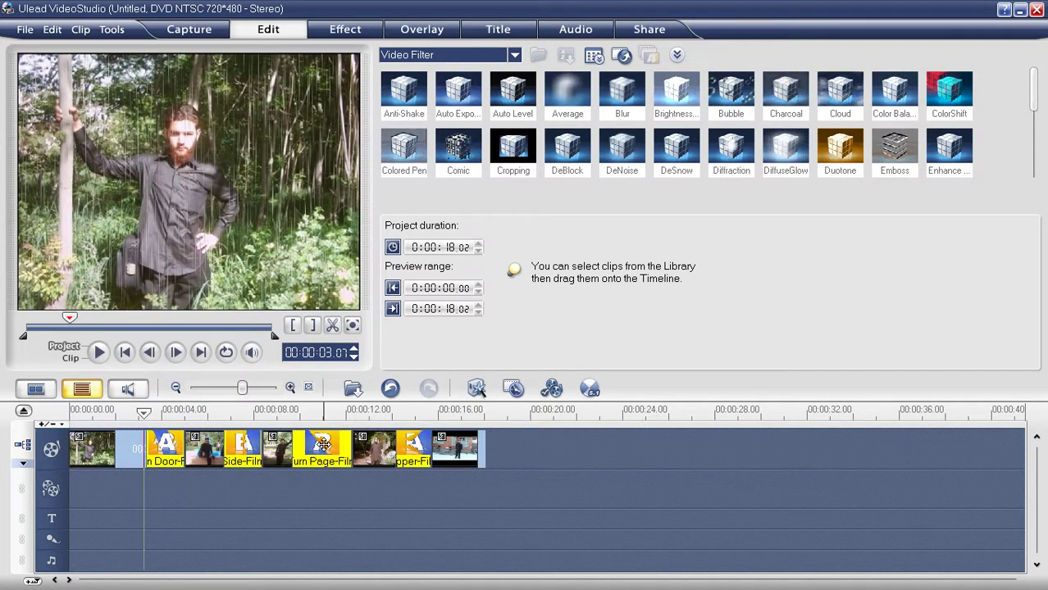
Apply the small-bubble preset in the middle of the second row to the second clip's Bubble filter, and play the project from the start.
click(255, 457)
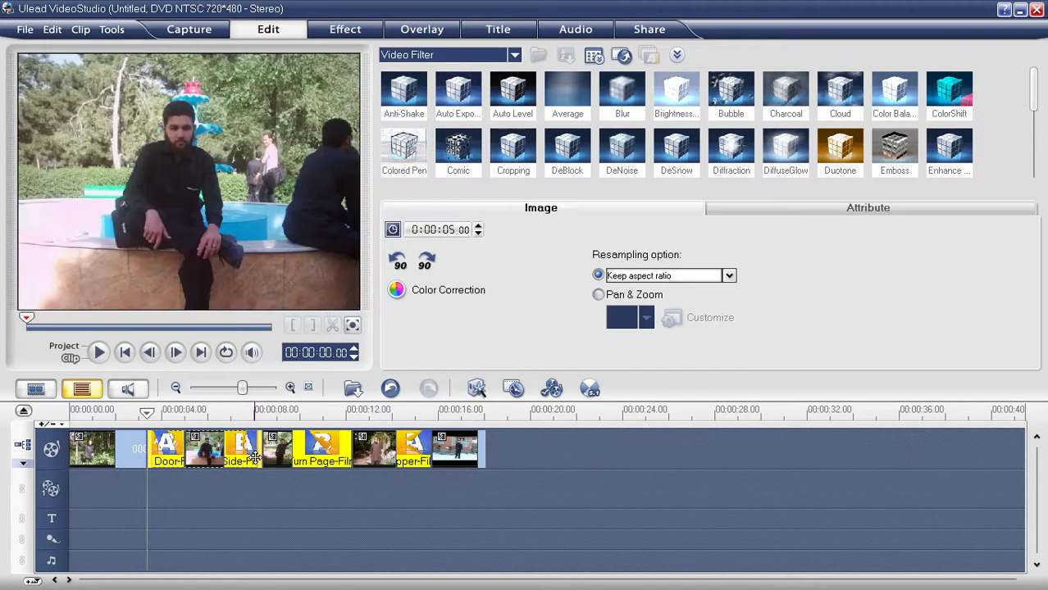
click(753, 212)
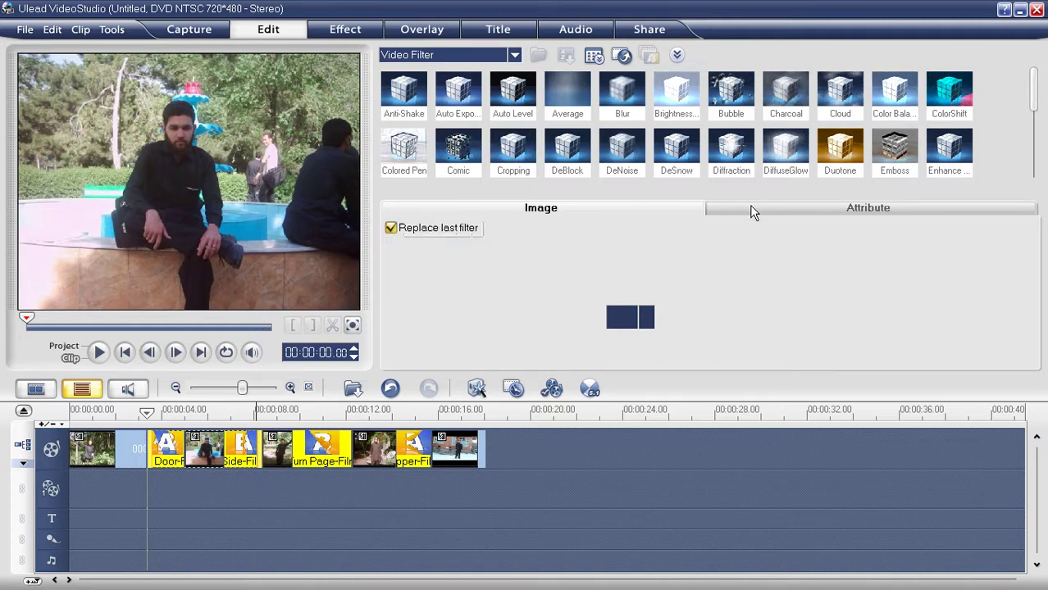
click(423, 318)
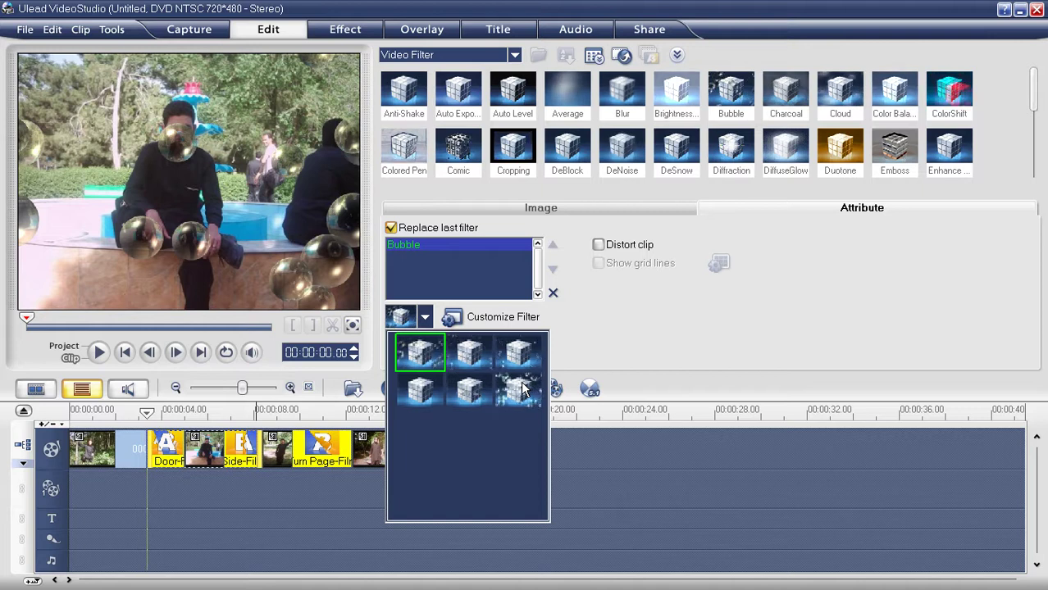
click(473, 389)
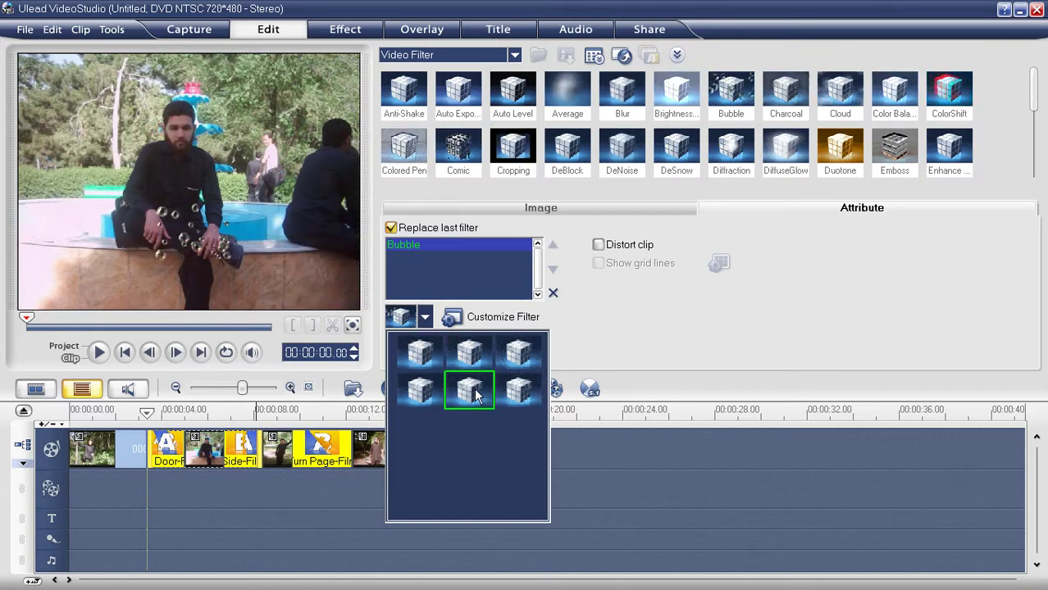
click(65, 346)
click(124, 353)
click(99, 352)
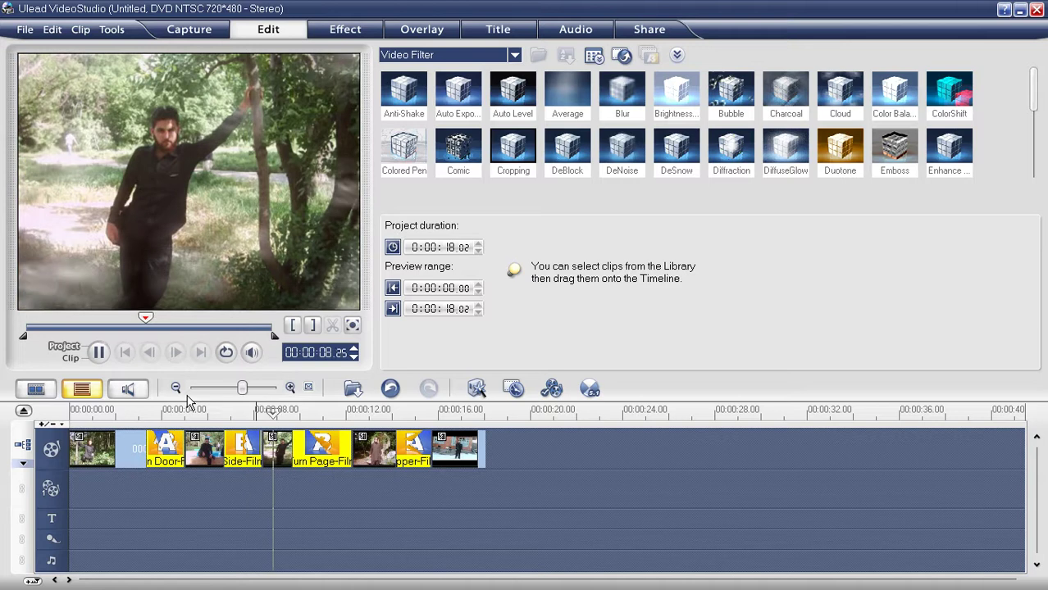
key(space)
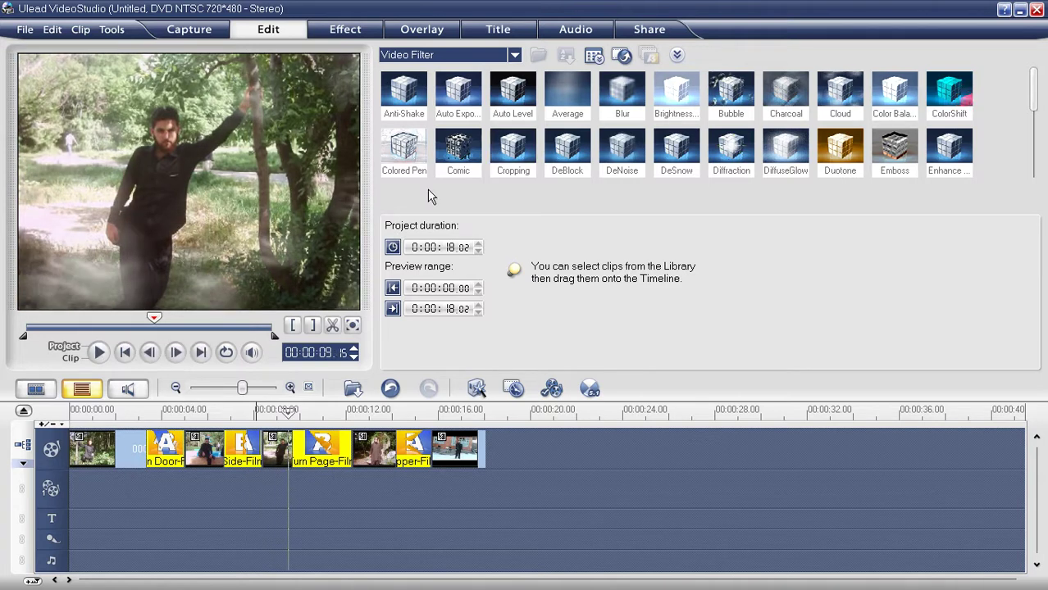
Start creating a video file with custom settings and choose the Desktop as the save location.
click(645, 27)
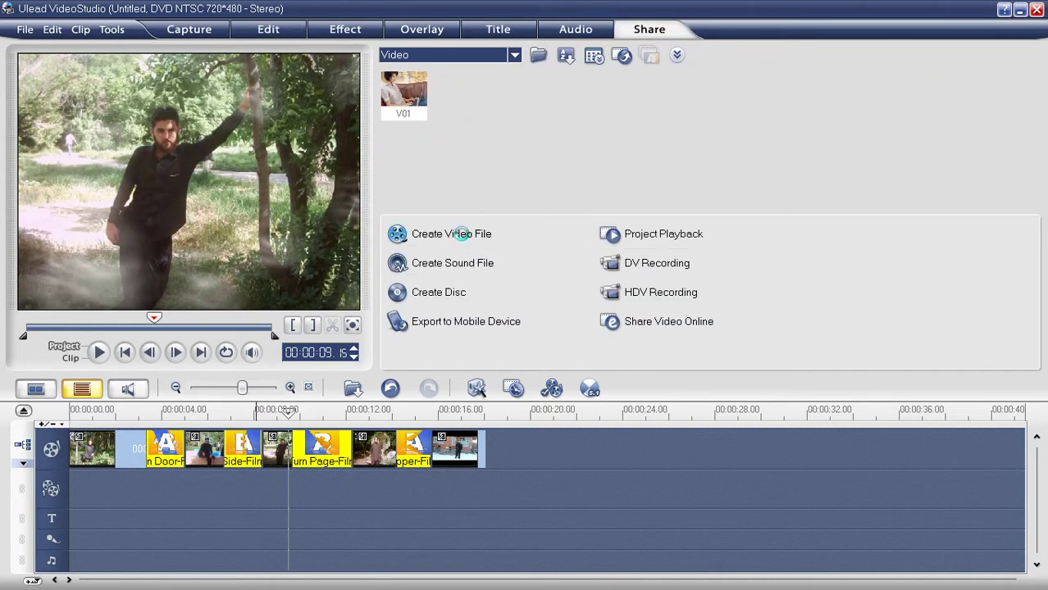
click(462, 234)
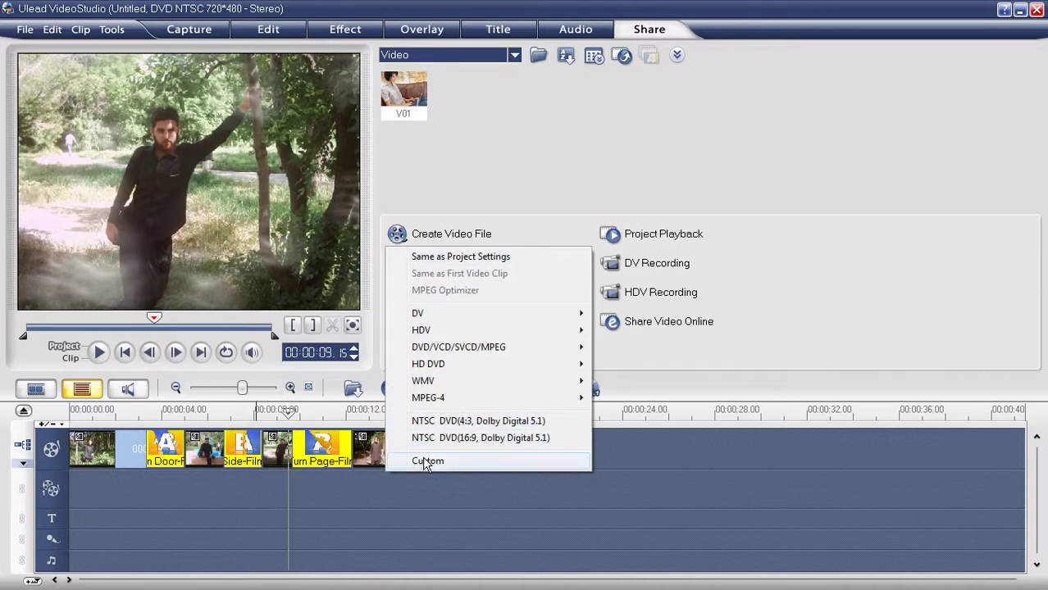
click(425, 461)
click(483, 170)
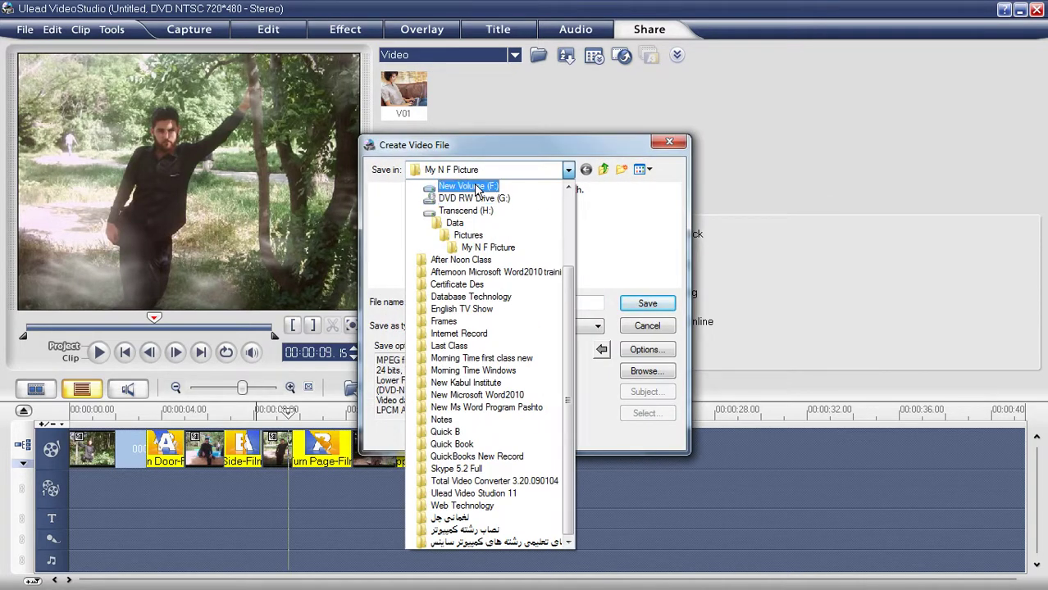
scroll(571, 217, up, 3)
click(482, 187)
Save the MPEG video file as 1 in the Desktop folder Ulead Video Studion 11.
scroll(670, 207, down, 4)
scroll(678, 209, up, 3)
drag(680, 210, 687, 261)
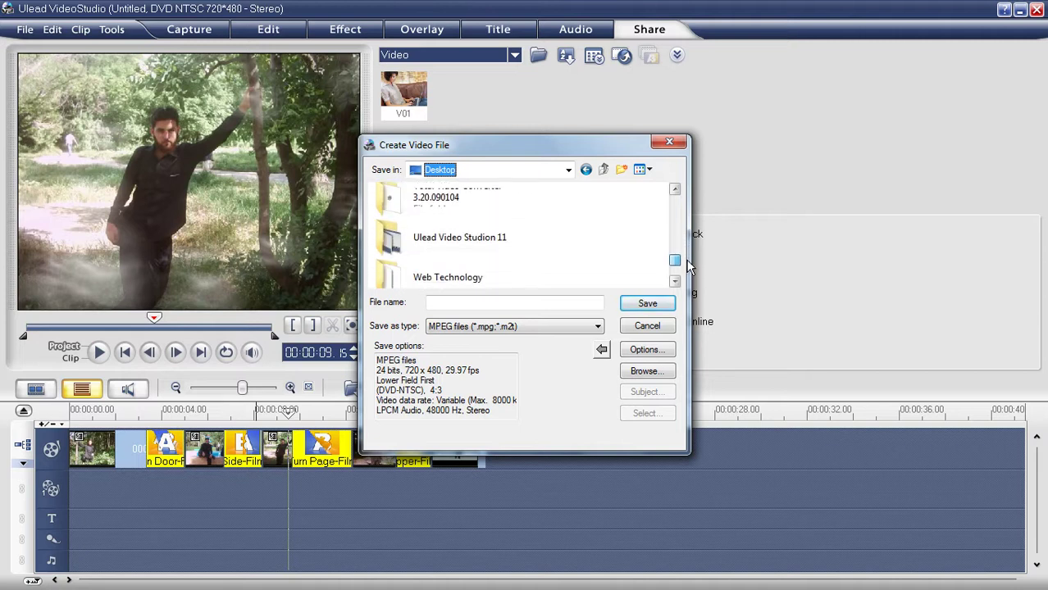
click(487, 246)
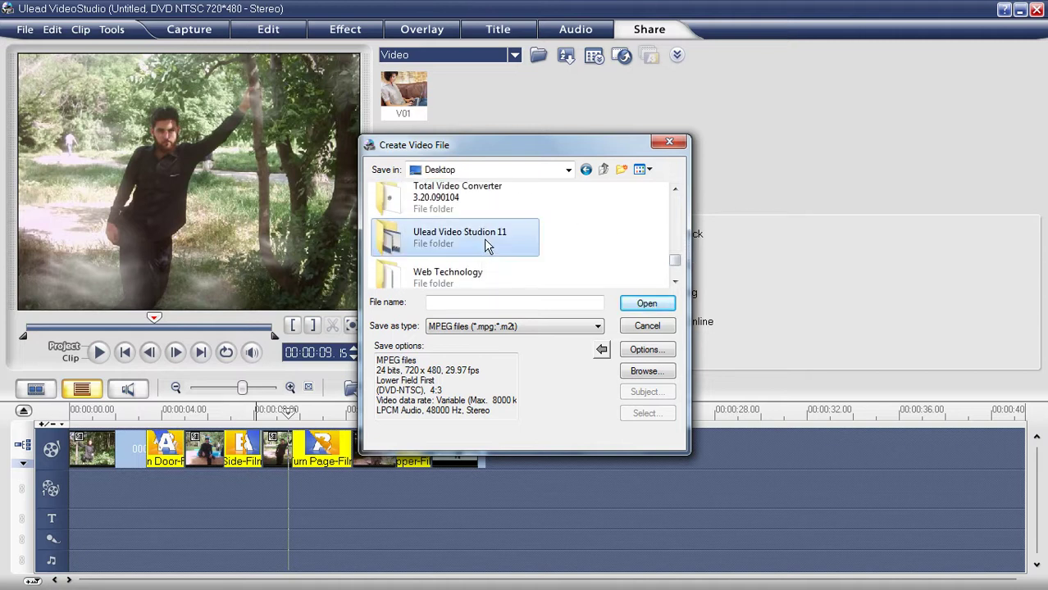
double_click(400, 239)
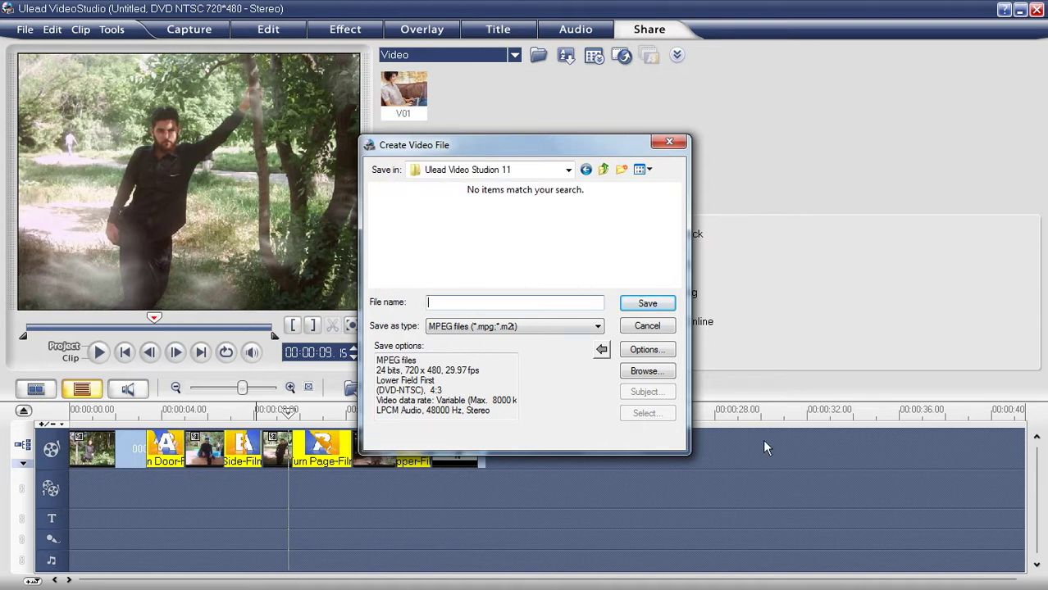
text(1)
click(669, 302)
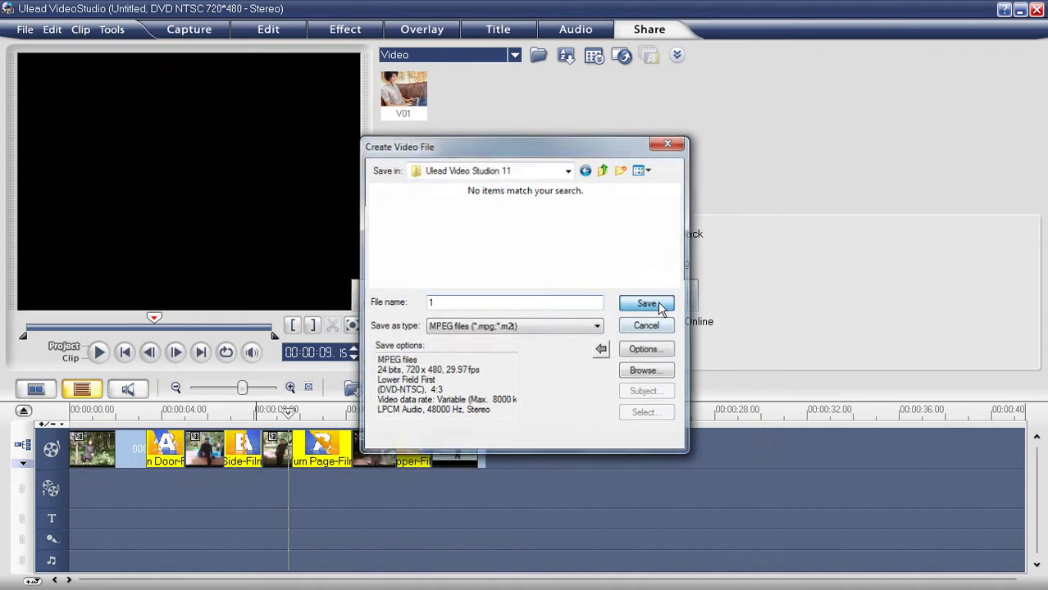